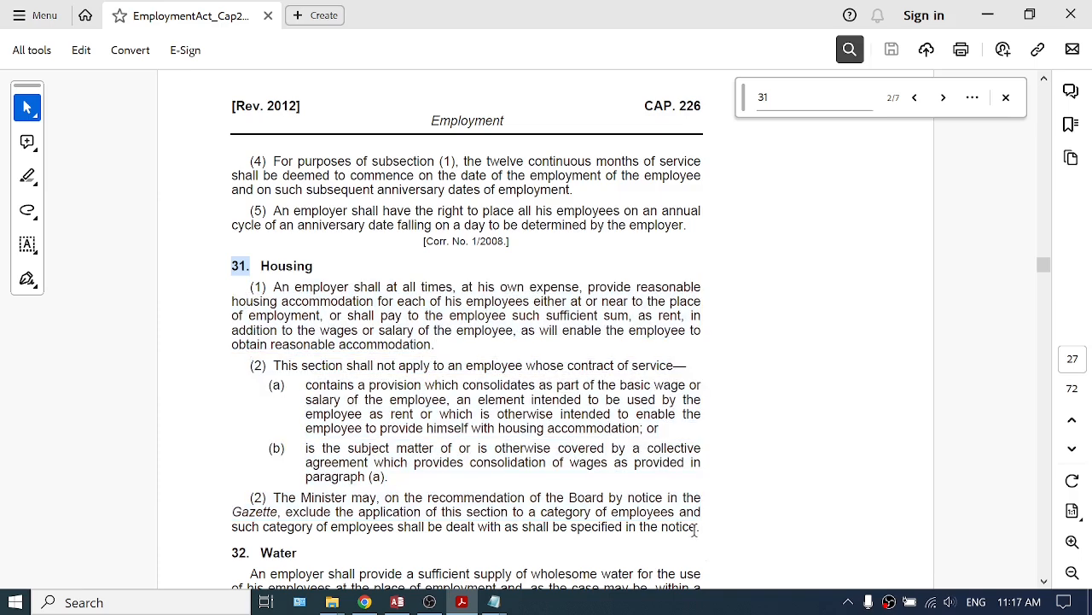
Review the housing options listed in the Housing Options notes.
{"action": "mouse_move", "coordinate": [493, 602]}
{"action": "left_click", "coordinate": [449, 531]}
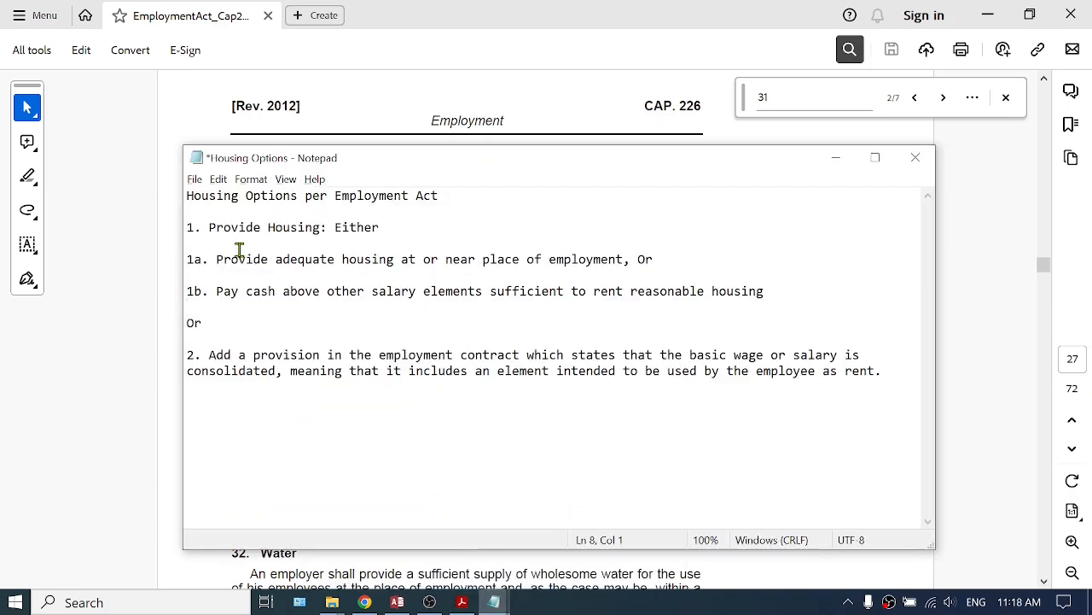
{"action": "left_click_drag", "start_coordinate": [218, 261], "coordinate": [618, 264]}
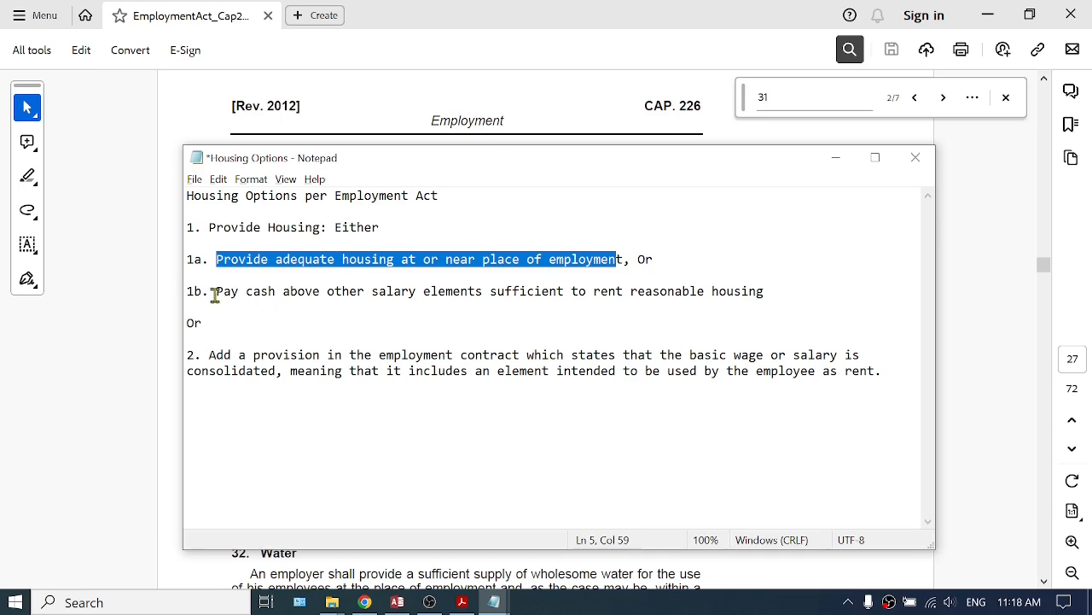
{"action": "left_click_drag", "start_coordinate": [215, 294], "coordinate": [552, 299]}
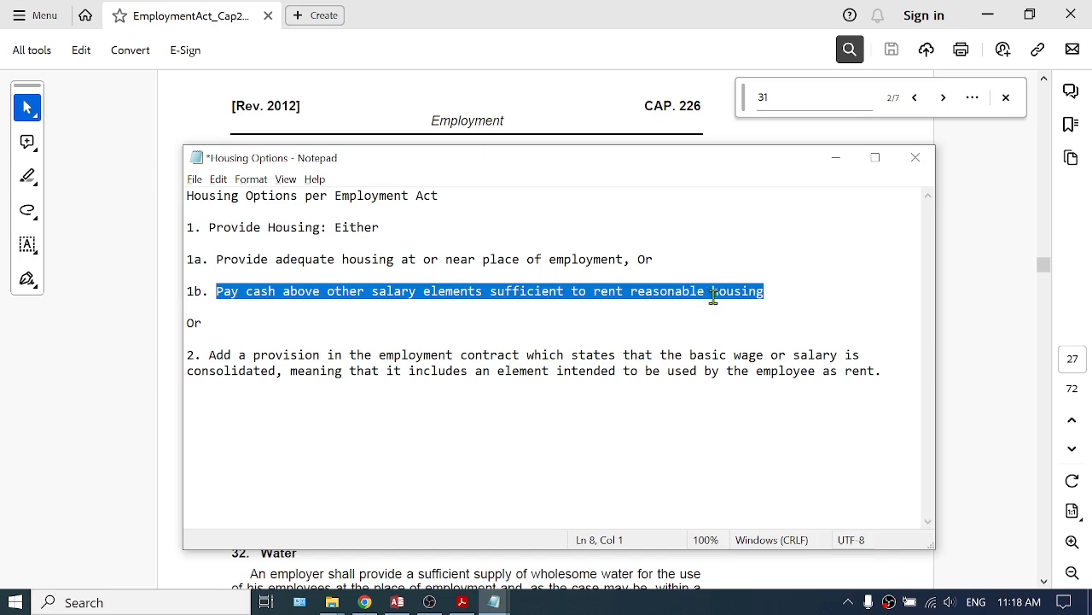
{"action": "left_click", "coordinate": [772, 292]}
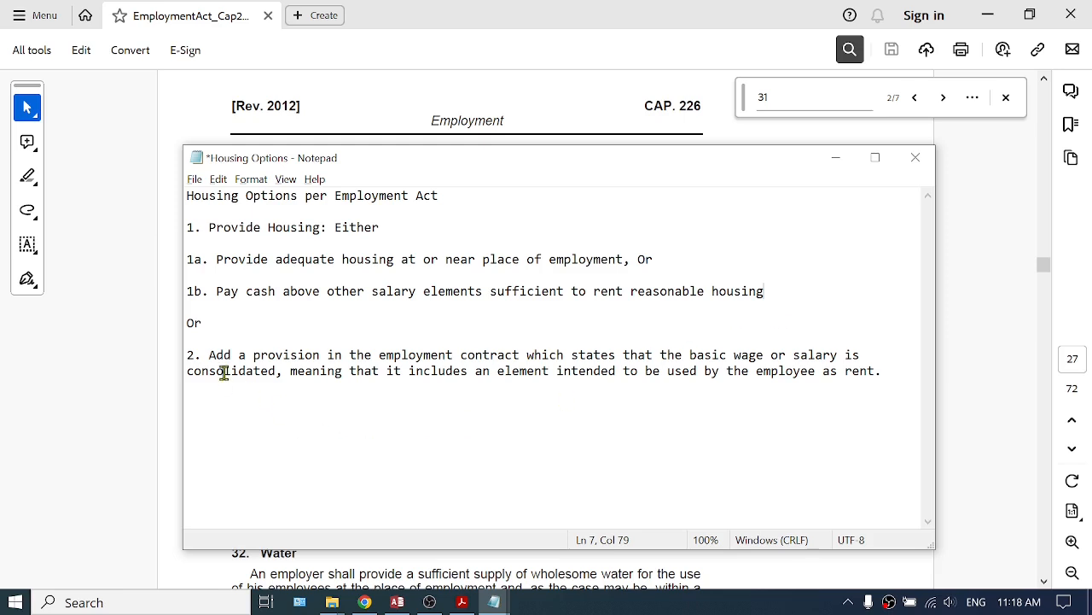
{"action": "left_click_drag", "start_coordinate": [209, 355], "coordinate": [885, 372]}
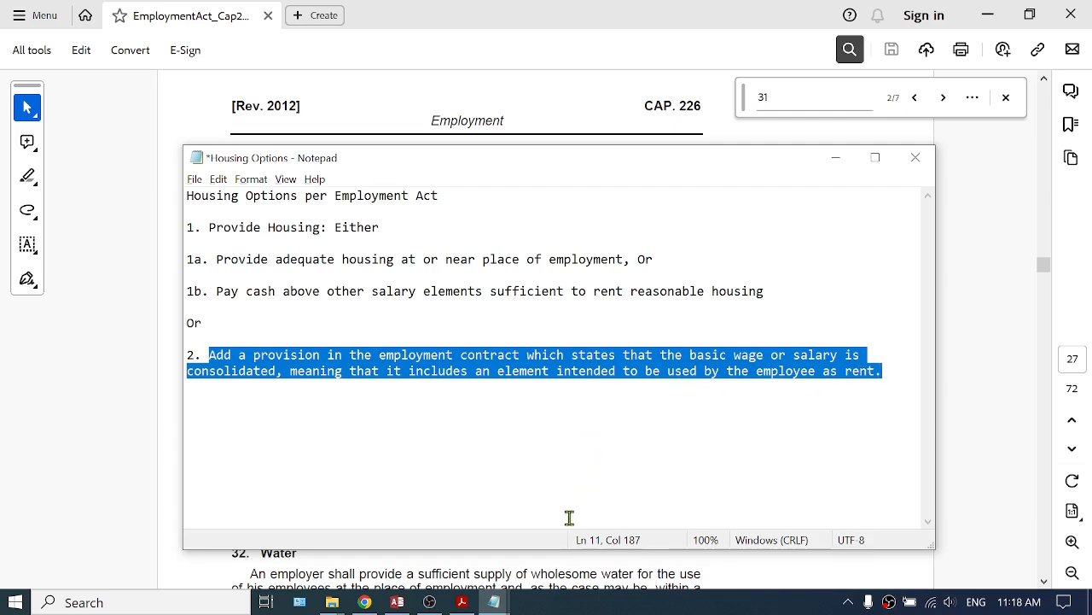
Copy the text 'Consolidated Pay. Includes Housing Element.' from the untitled notepad and return to PayslipMaker.
{"action": "left_click", "coordinate": [502, 602]}
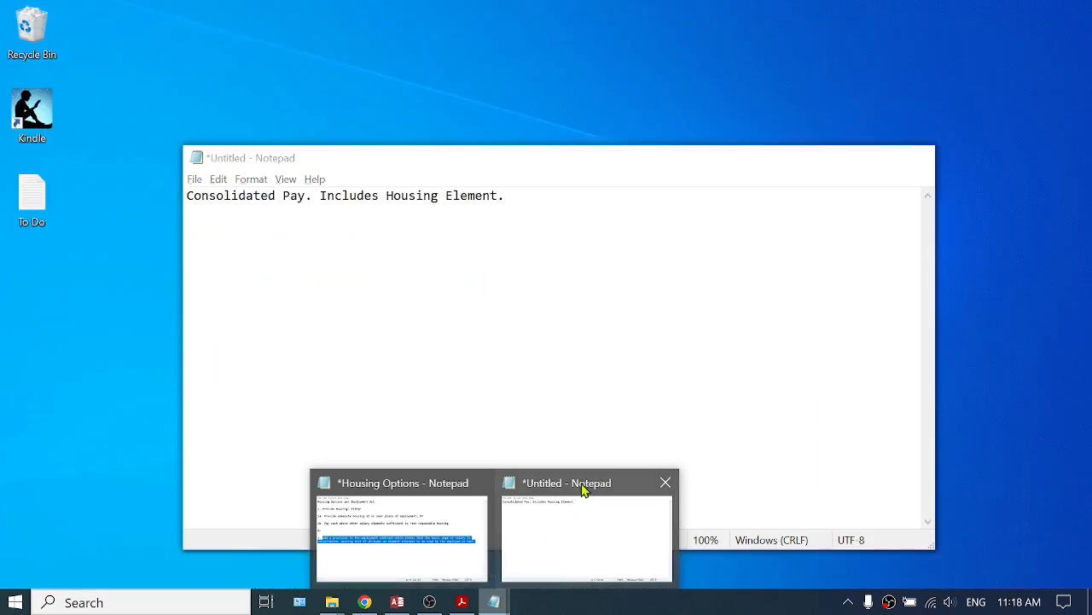
{"action": "left_click", "coordinate": [583, 491]}
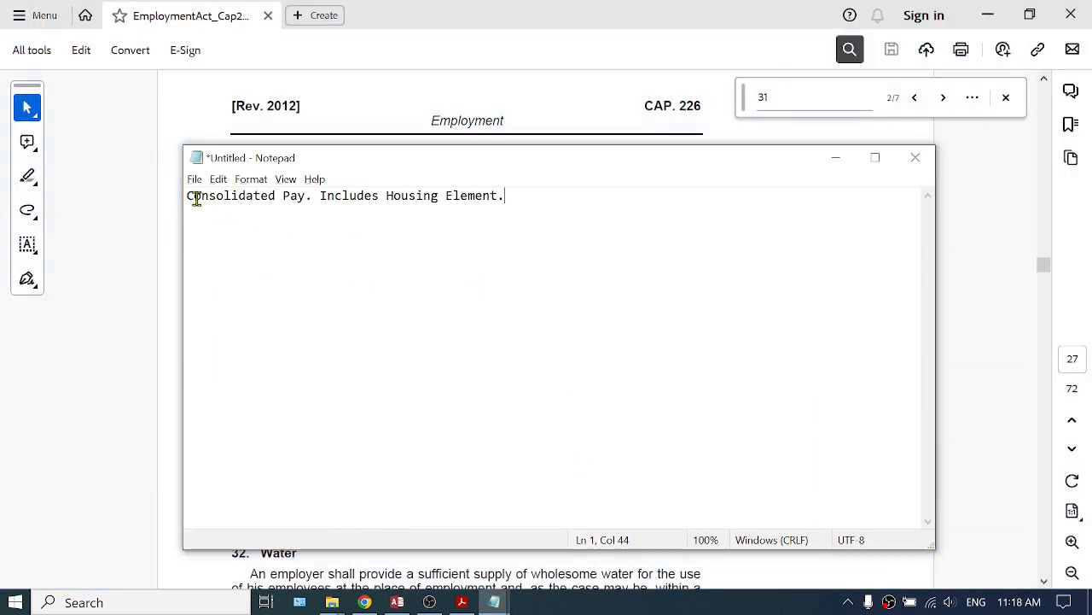
{"action": "left_click_drag", "start_coordinate": [189, 195], "coordinate": [508, 195]}
{"action": "key", "text": "ctrl+c"}
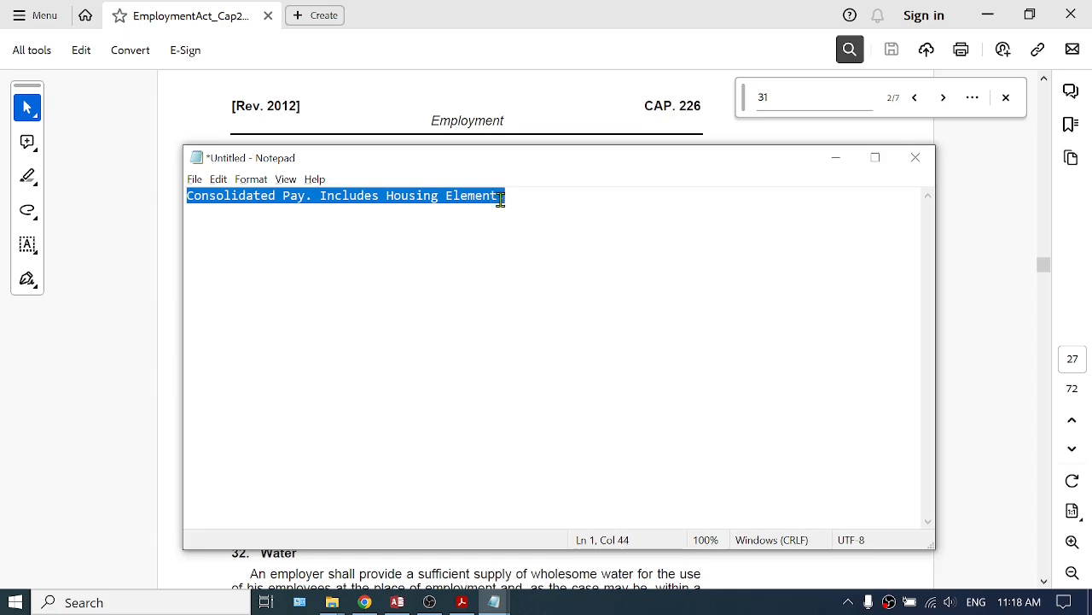
{"action": "left_click", "coordinate": [397, 602]}
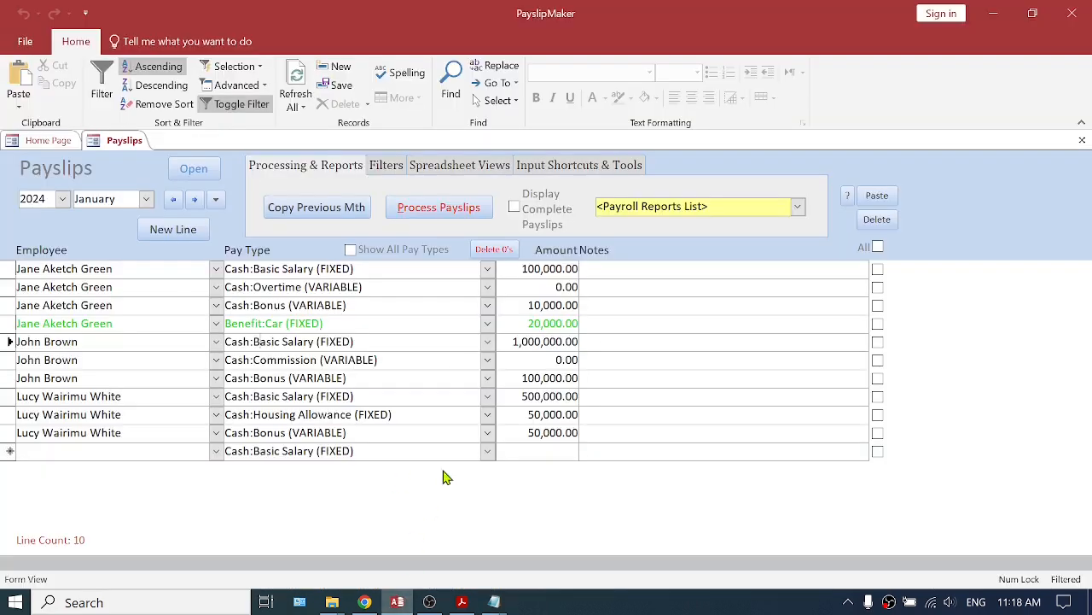
Paste 'Consolidated Pay. Includes Housing Element.' into the Notes of each employee's Cash:Basic Salary (FIXED) line.
{"action": "left_click", "coordinate": [595, 272]}
{"action": "key", "text": "ctrl+v"}
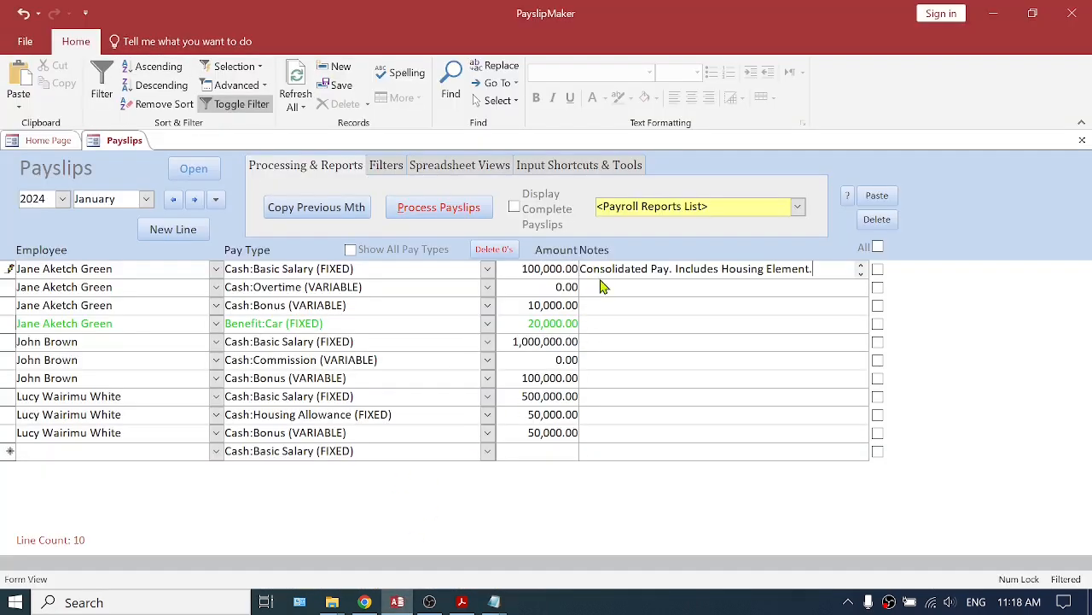
{"action": "left_click", "coordinate": [598, 343]}
{"action": "key", "text": "ctrl+v"}
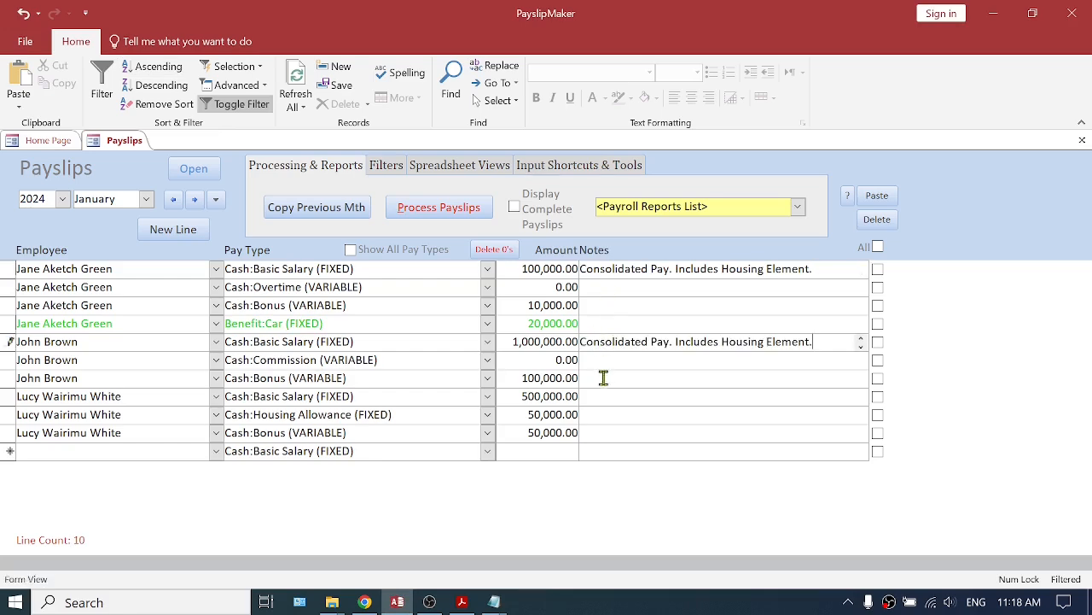
{"action": "left_click", "coordinate": [595, 398]}
{"action": "key", "text": "ctrl+v"}
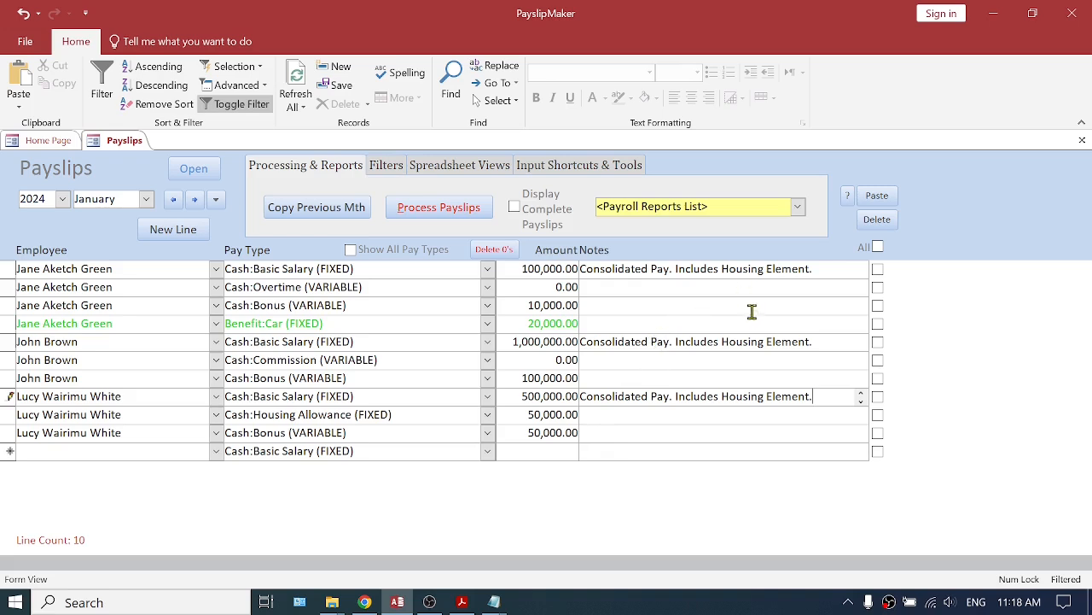
Open the Housing From Basic Recalc input tool.
{"action": "left_click", "coordinate": [577, 168]}
{"action": "left_click", "coordinate": [800, 208]}
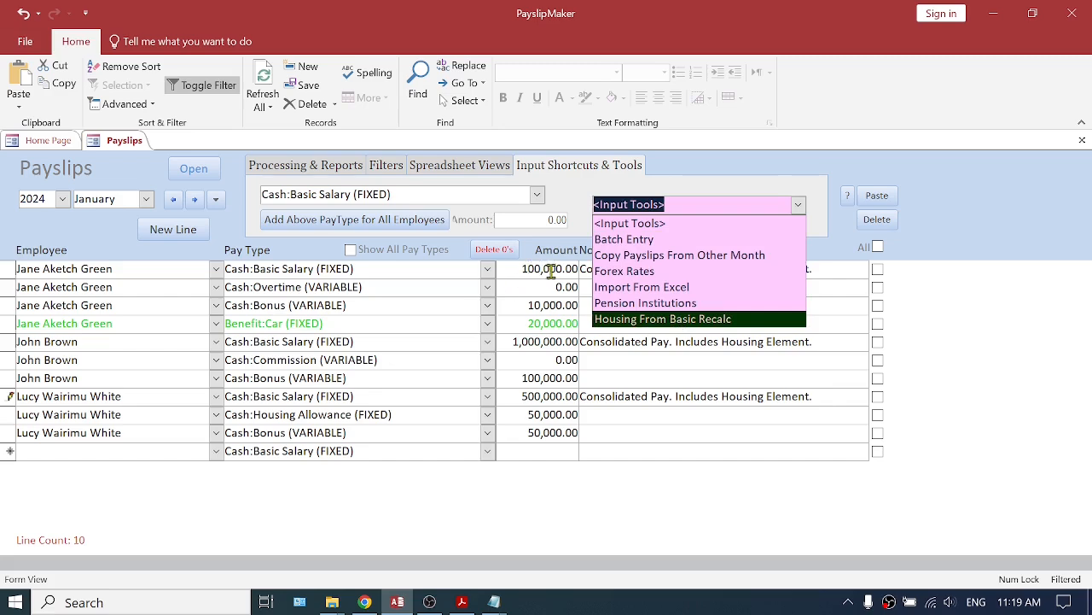
{"action": "left_click", "coordinate": [671, 321]}
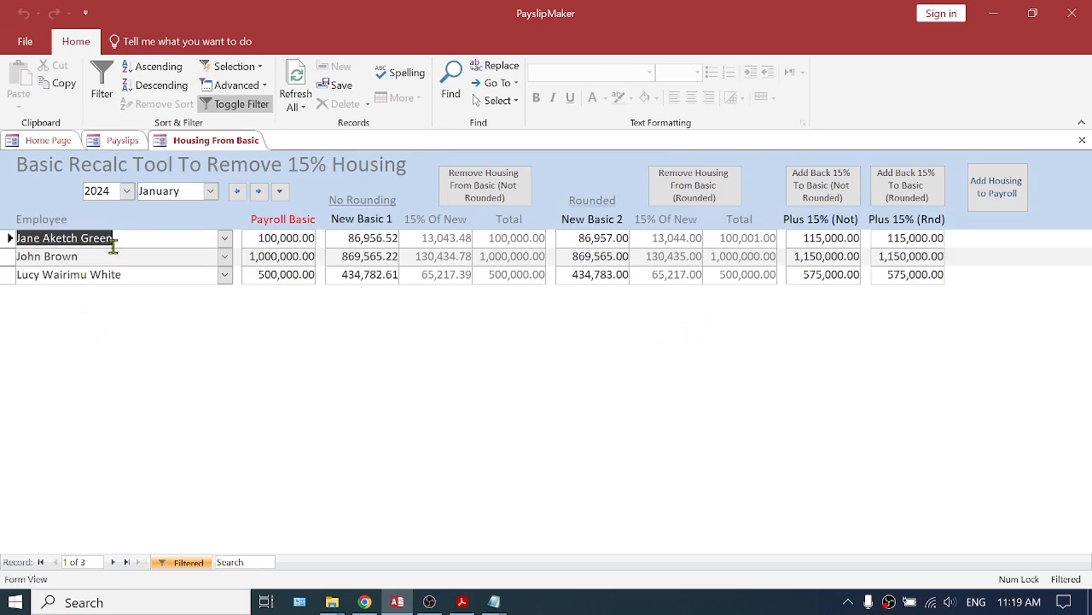
Run Add Housing to Payroll to add a 15% housing allowance for all employees.
{"action": "left_click", "coordinate": [120, 143]}
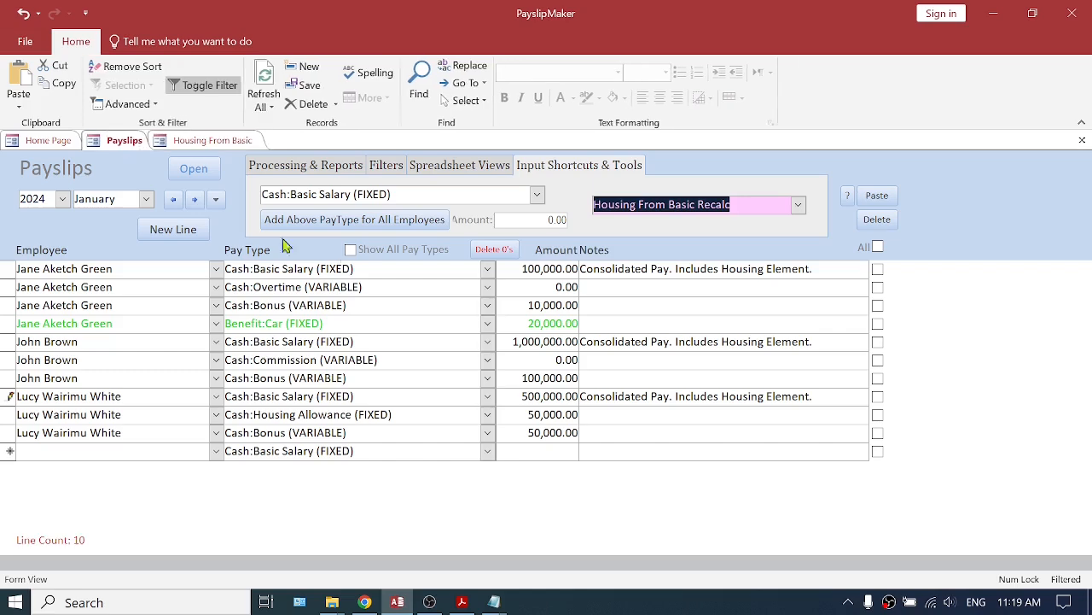
{"action": "left_click", "coordinate": [218, 141]}
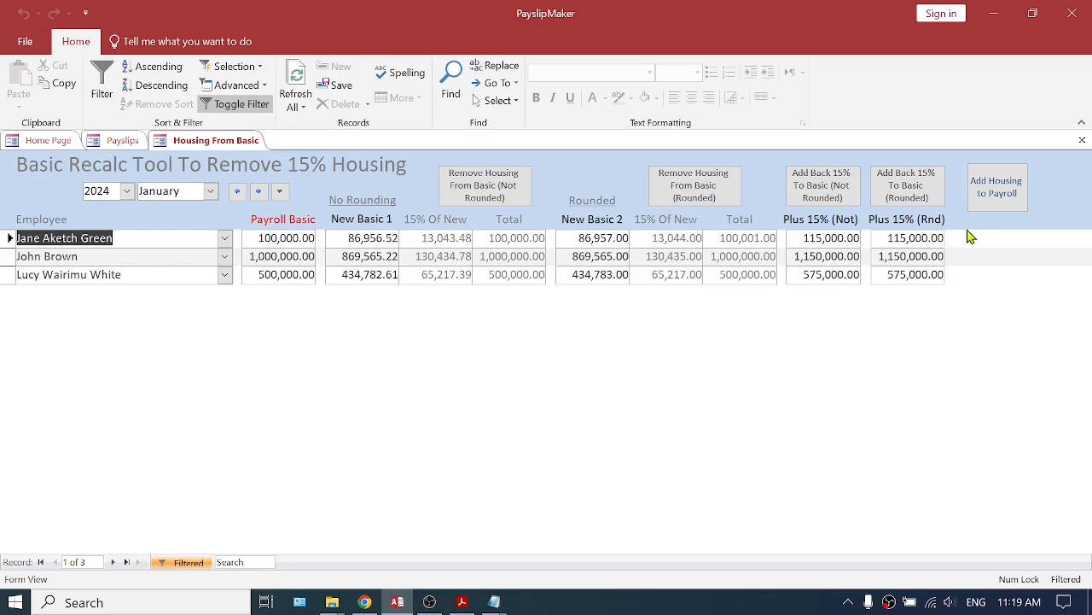
{"action": "left_click", "coordinate": [1005, 197]}
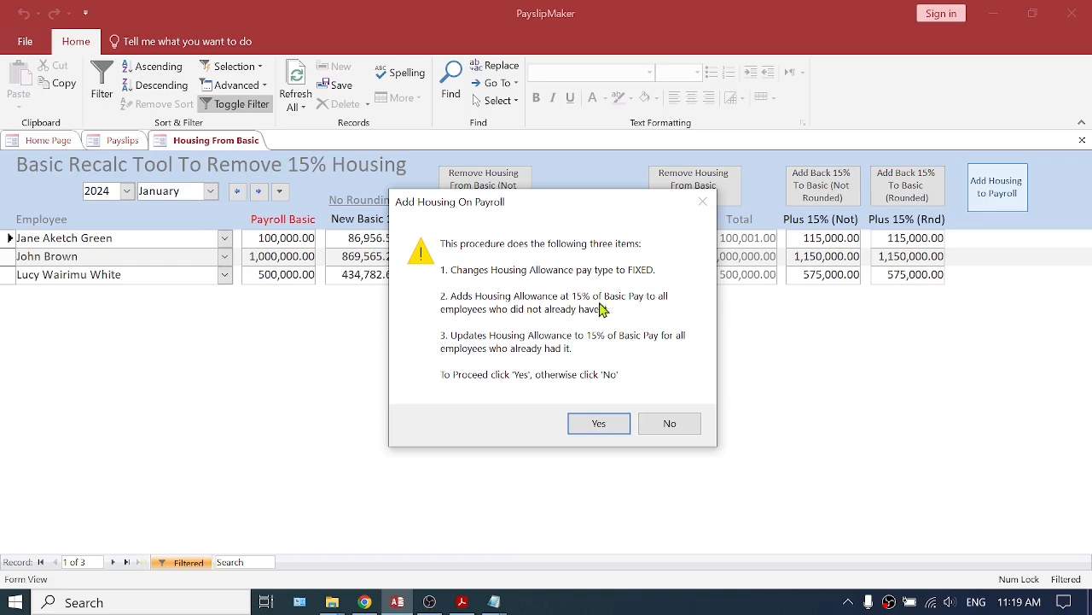
{"action": "left_click", "coordinate": [596, 427]}
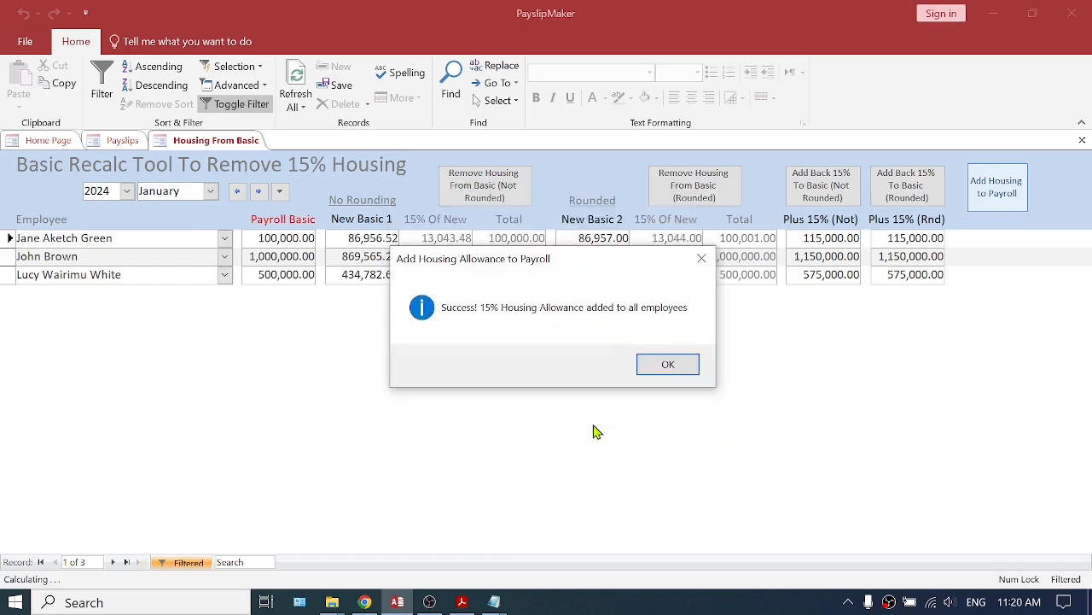
{"action": "left_click", "coordinate": [677, 371]}
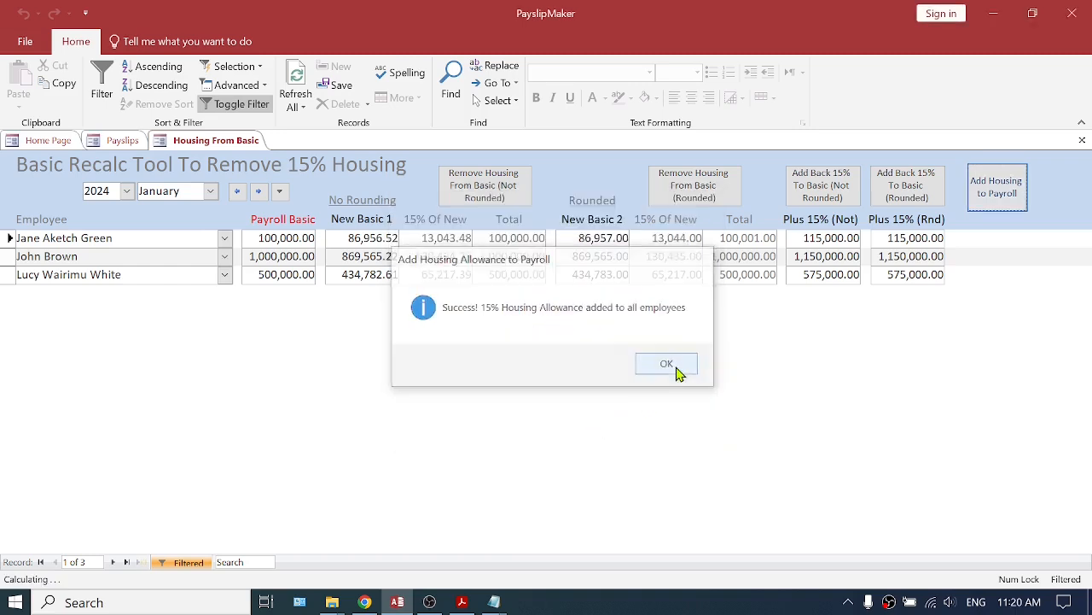
Mark the three Cash:Housing Allowance (FIXED) payslip lines and delete them.
{"action": "left_click", "coordinate": [122, 141]}
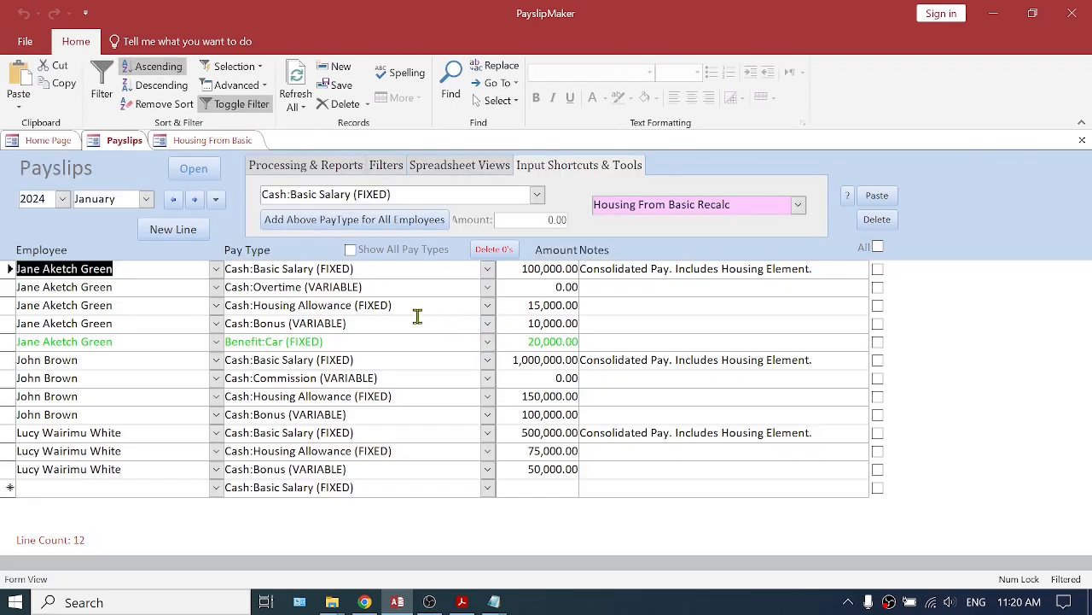
{"action": "left_click_drag", "start_coordinate": [393, 305], "coordinate": [222, 307]}
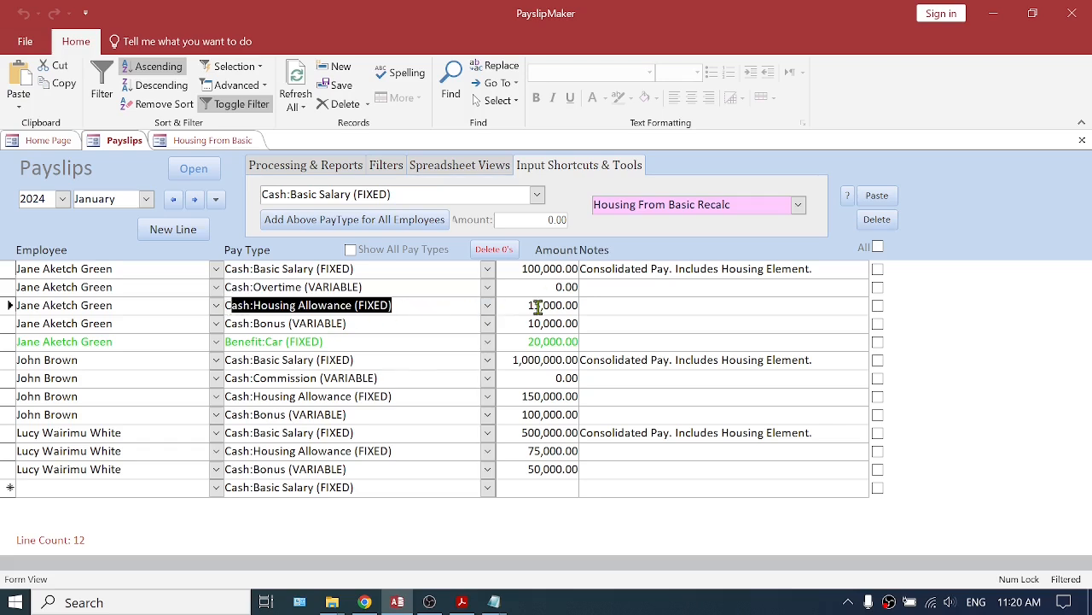
{"action": "left_click", "coordinate": [878, 306]}
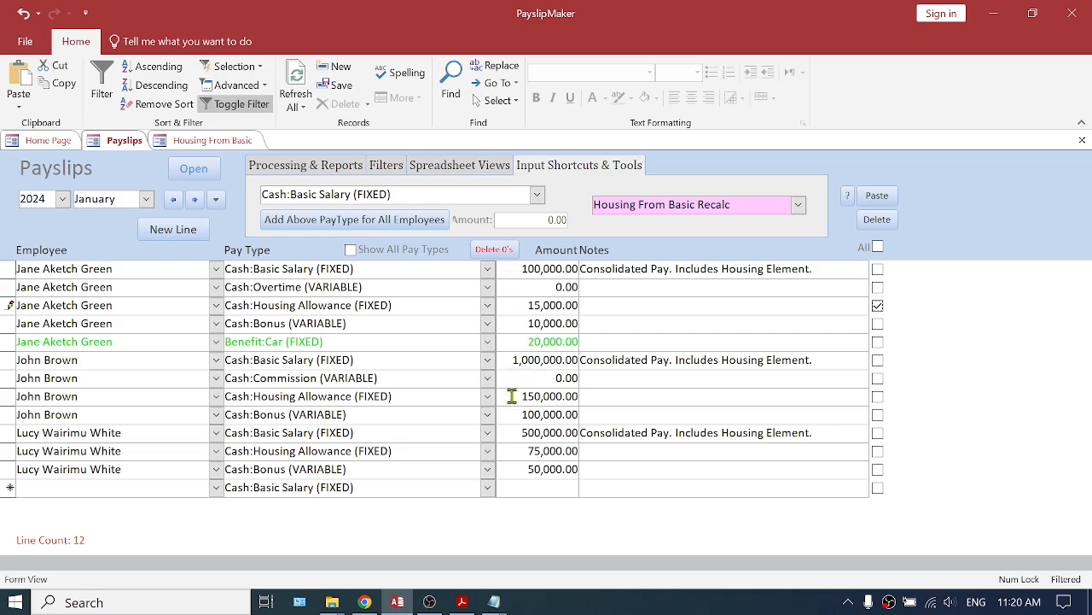
{"action": "left_click", "coordinate": [877, 397]}
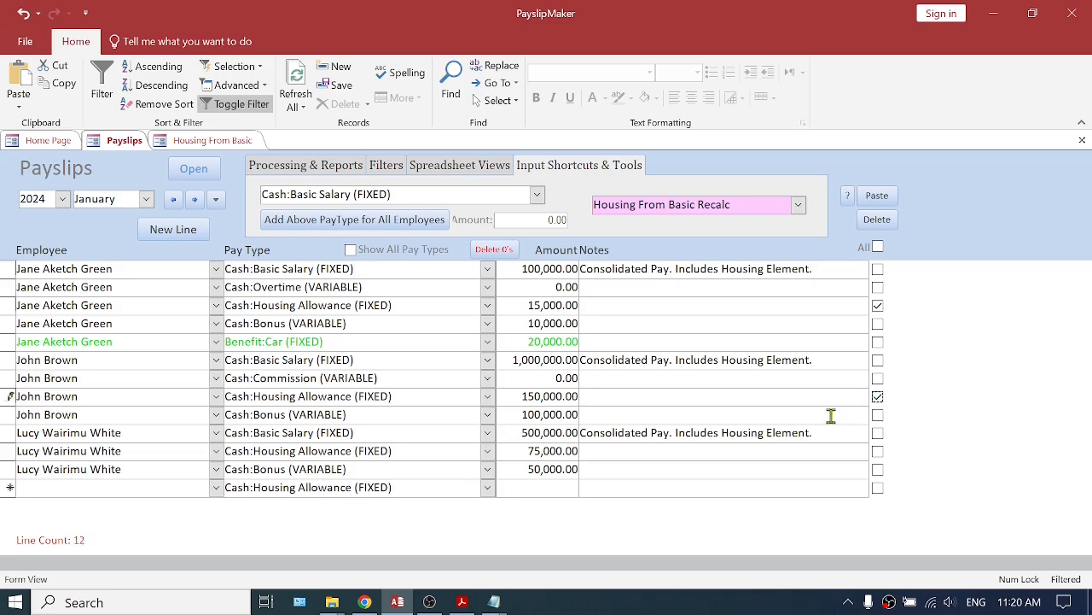
{"action": "left_click", "coordinate": [879, 452]}
{"action": "left_click", "coordinate": [878, 220]}
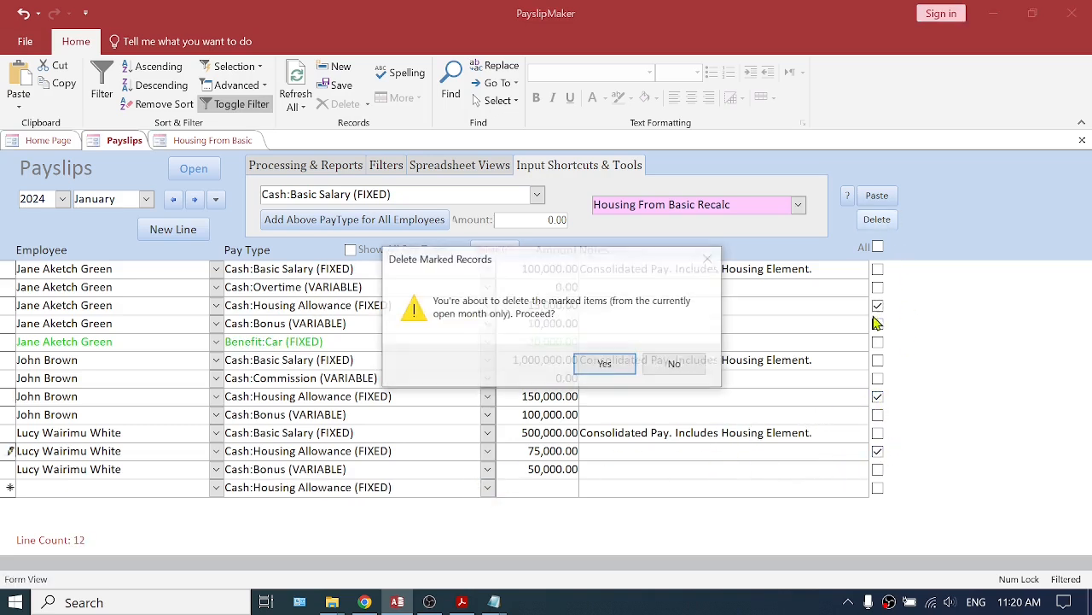
{"action": "left_click", "coordinate": [600, 367]}
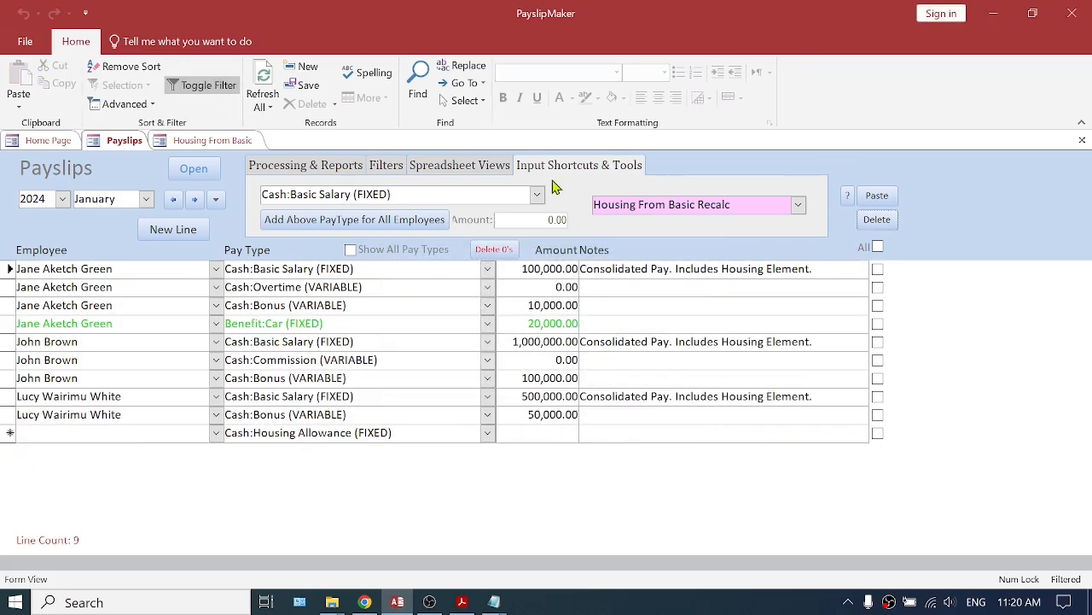
Remove the 15% housing from each employee's basic pay without rounding.
{"action": "left_click", "coordinate": [227, 142]}
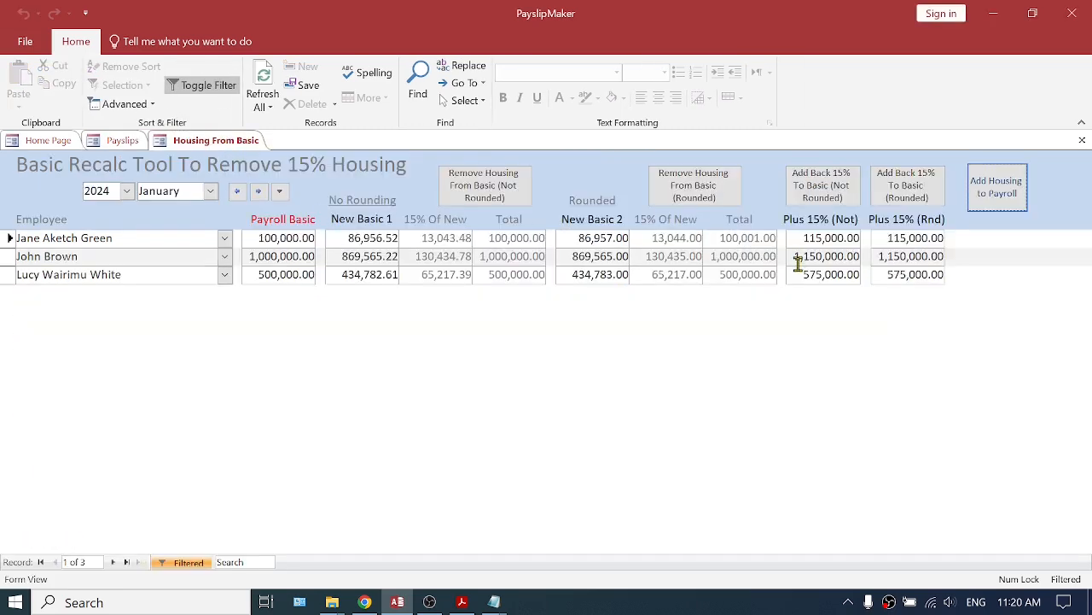
{"action": "left_click", "coordinate": [484, 196]}
{"action": "left_click", "coordinate": [573, 411]}
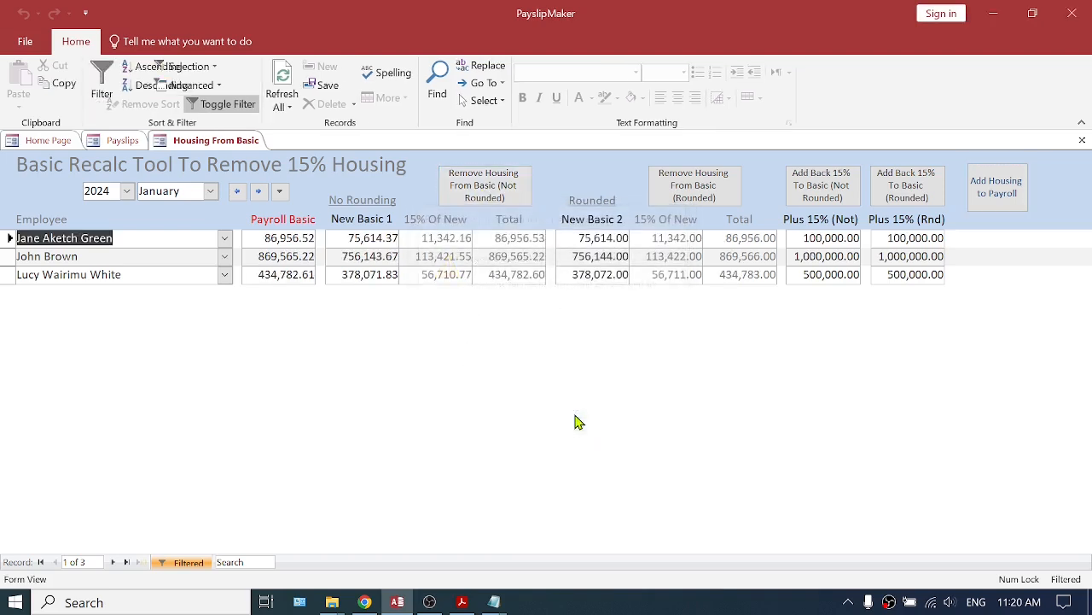
Close the Payslips and Housing From Basic forms.
{"action": "left_click", "coordinate": [124, 141]}
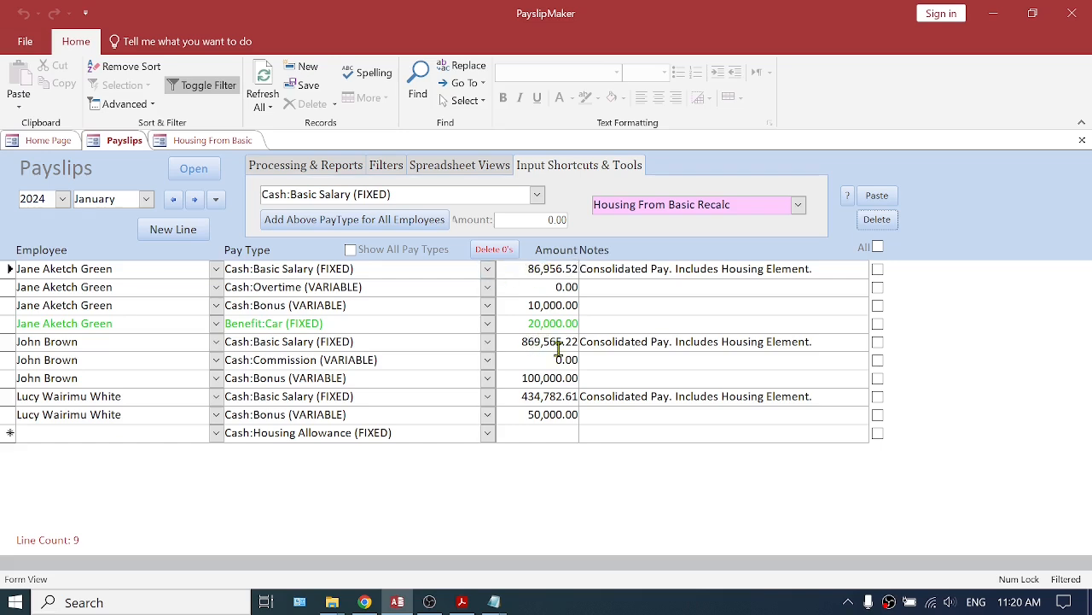
{"action": "left_click", "coordinate": [1082, 140]}
{"action": "left_click", "coordinate": [1082, 140]}
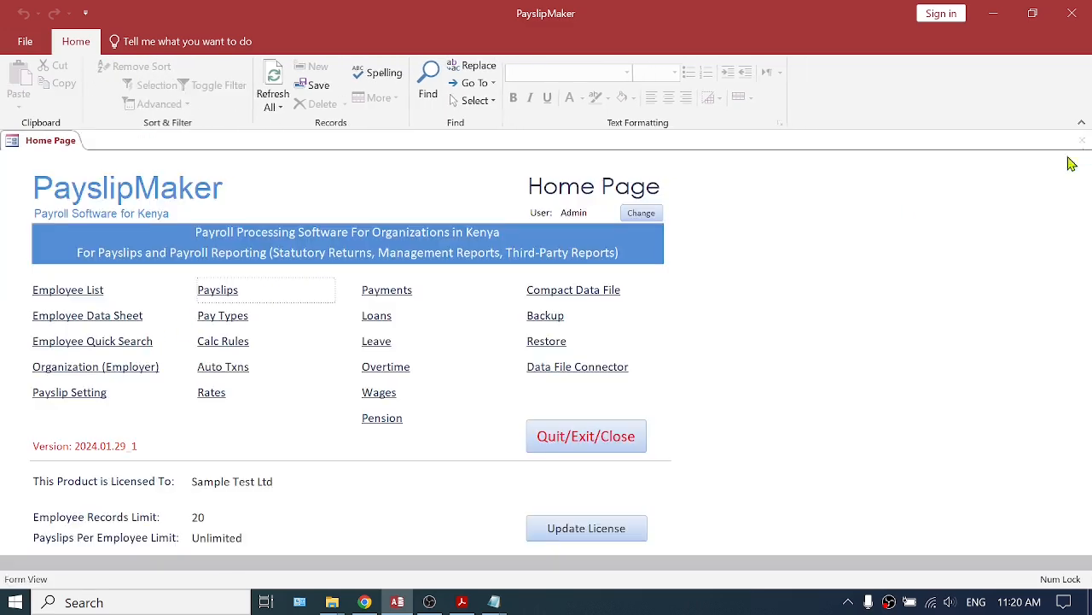
Set the 106 Cash:Housing Allowance pay type to Computed and close Pay Types.
{"action": "left_click", "coordinate": [213, 316]}
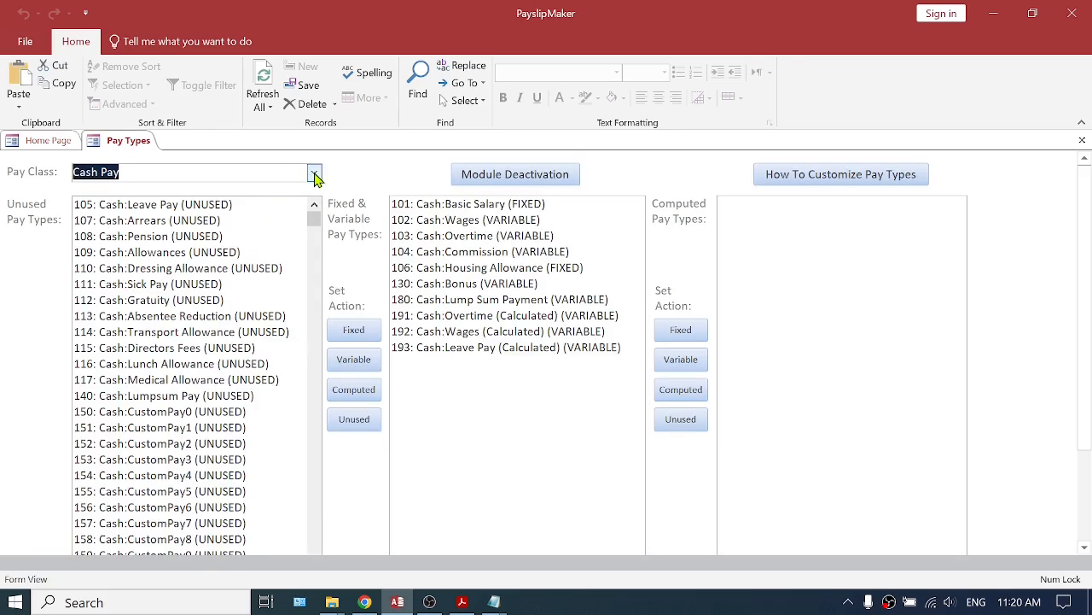
{"action": "left_click", "coordinate": [499, 267]}
{"action": "left_click", "coordinate": [686, 398]}
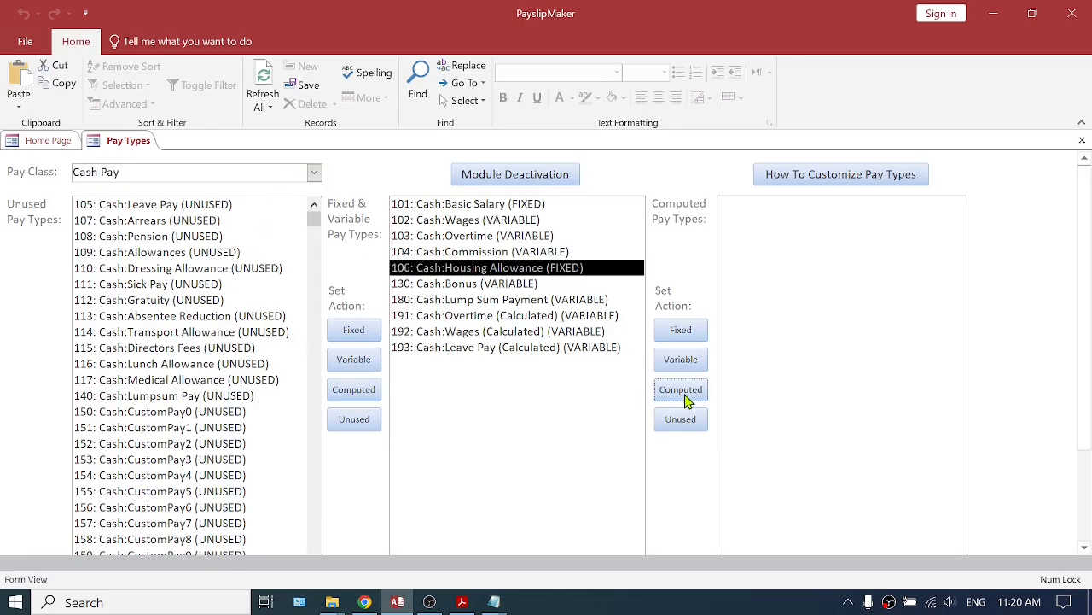
{"action": "left_click", "coordinate": [683, 396]}
{"action": "left_click", "coordinate": [1081, 140]}
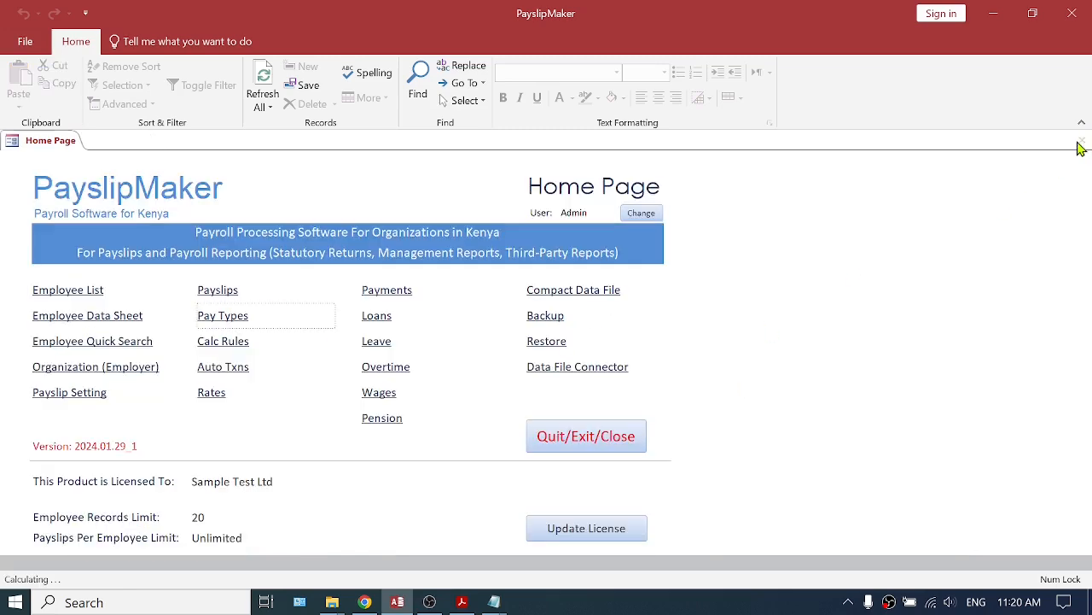
Add an applied auto transaction computing Cash:Housing Allowance (COMPUTED) at 15% default and 15% max of Cash:Basic Salary (FIXED).
{"action": "left_click", "coordinate": [218, 368]}
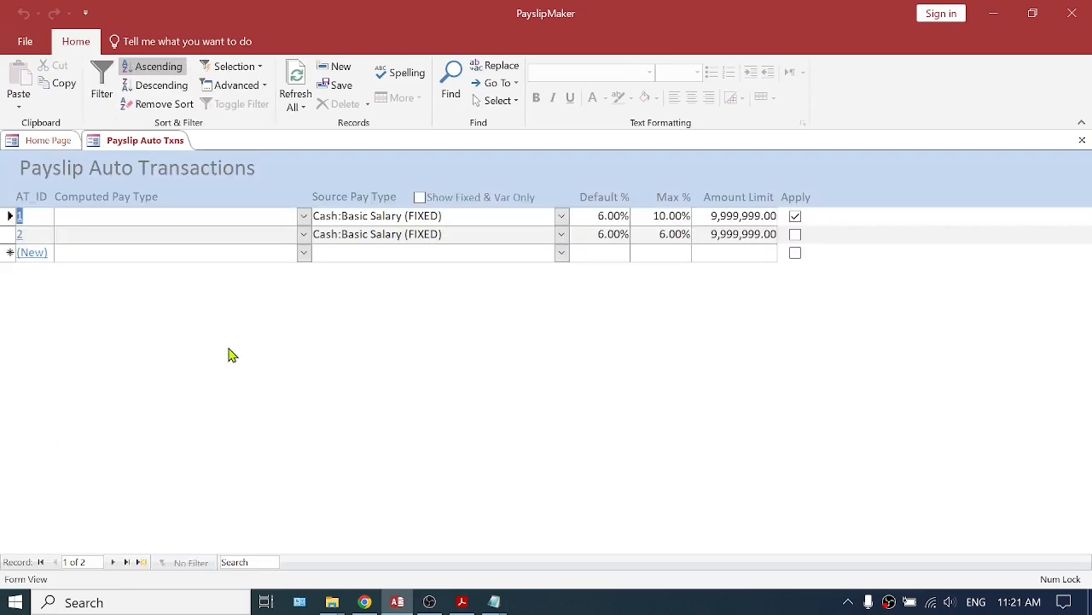
{"action": "left_click", "coordinate": [239, 253]}
{"action": "left_click", "coordinate": [304, 252]}
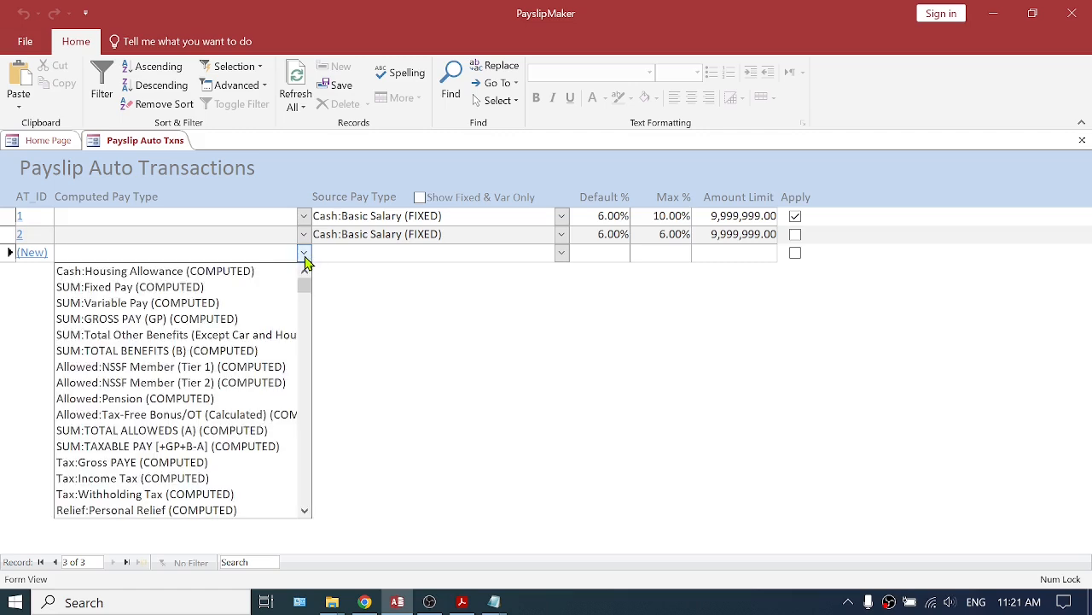
{"action": "left_click", "coordinate": [248, 272]}
{"action": "left_click", "coordinate": [339, 256]}
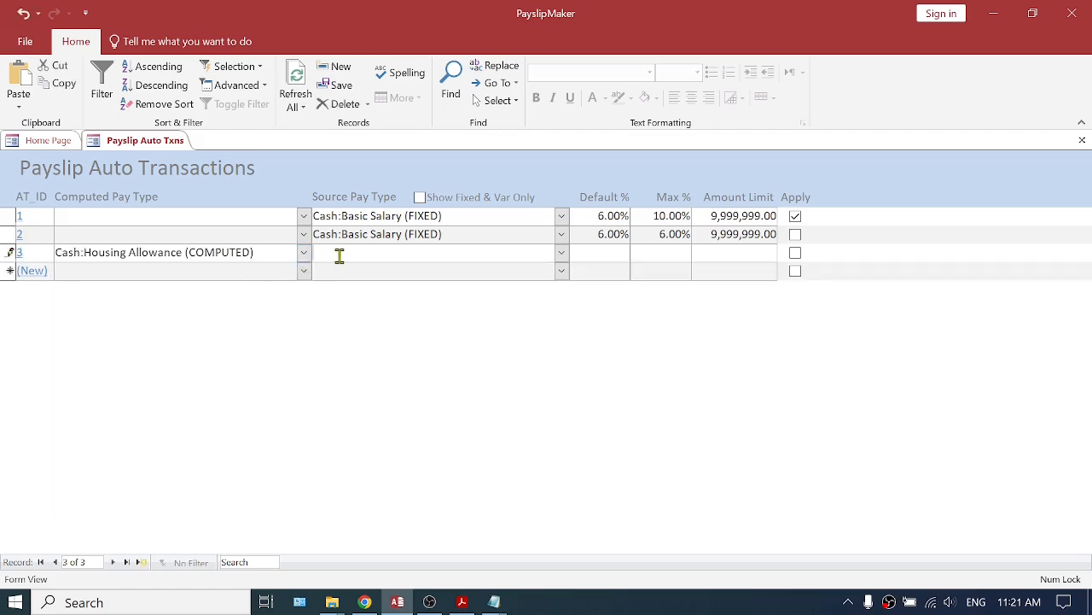
{"action": "type", "text": "cash:Basic Salary (FIXED"}
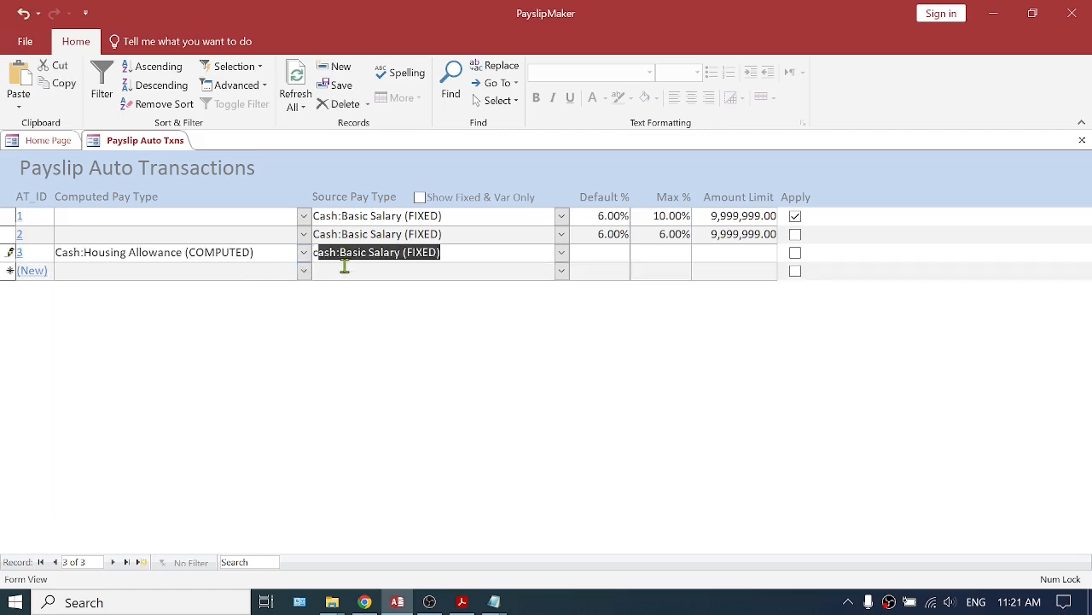
{"action": "left_click", "coordinate": [590, 256]}
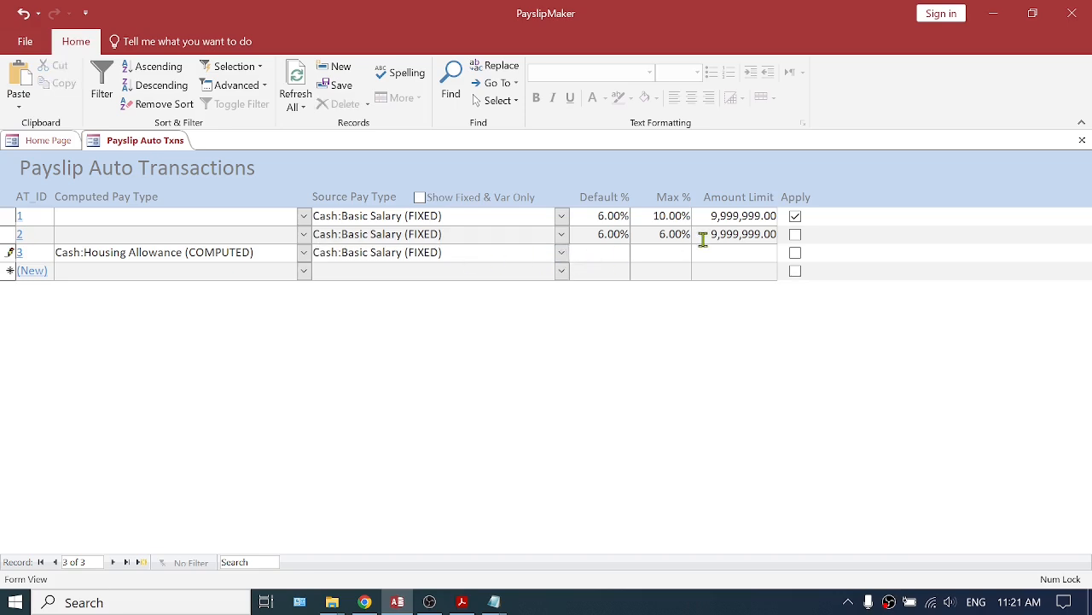
{"action": "type", "text": "15%"}
{"action": "left_click", "coordinate": [667, 251]}
{"action": "left_click", "coordinate": [745, 253]}
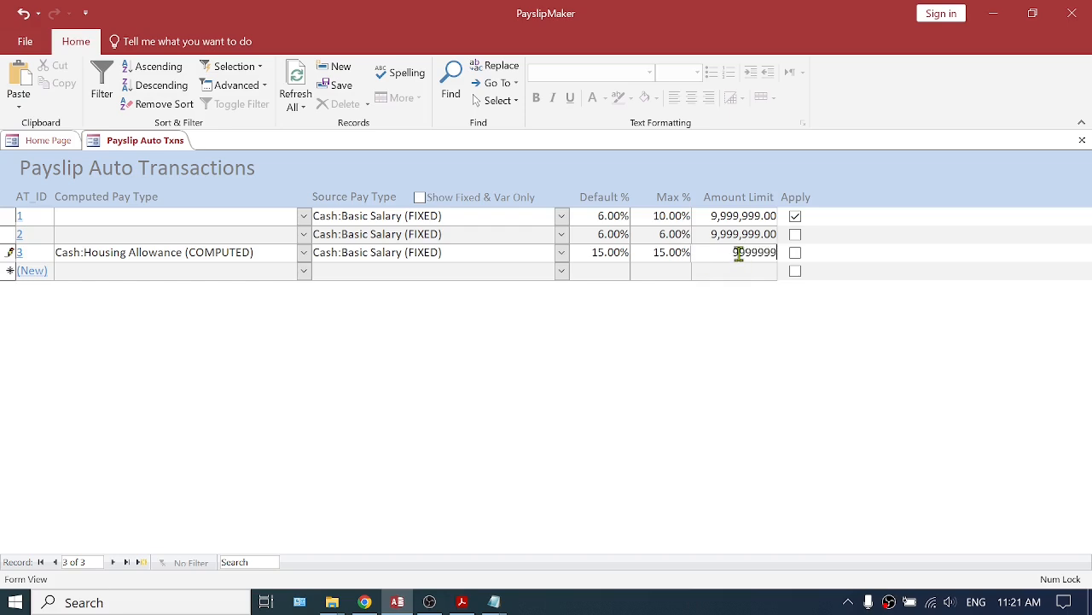
{"action": "left_click", "coordinate": [717, 271]}
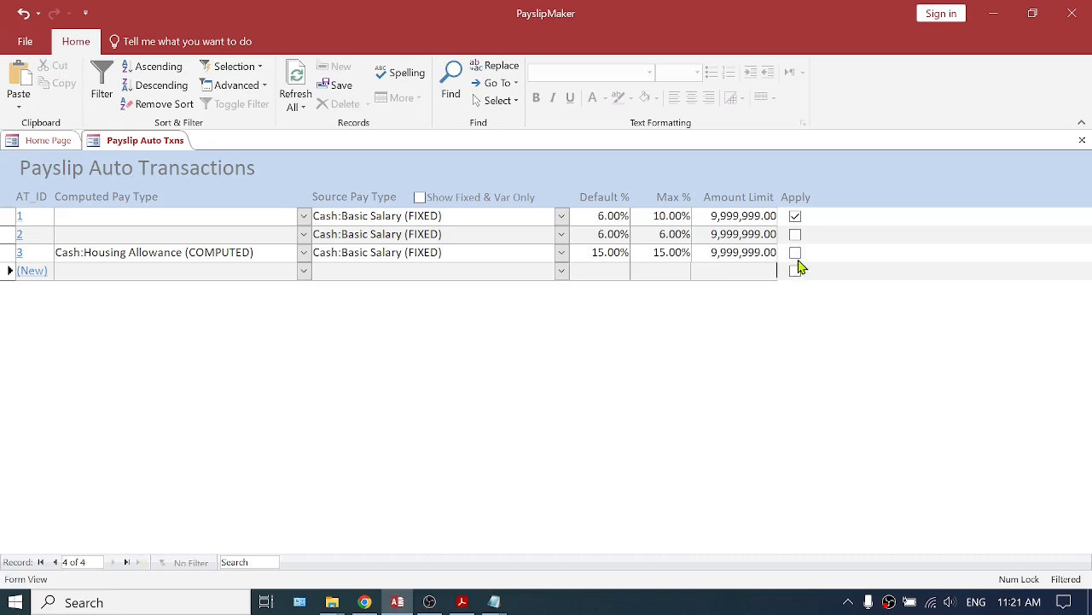
{"action": "left_click", "coordinate": [796, 255]}
{"action": "left_click", "coordinate": [732, 273]}
Add all employees to the Cash:Housing Allowance auto transaction rules, then close the rules and auto transactions forms.
{"action": "left_click", "coordinate": [34, 254]}
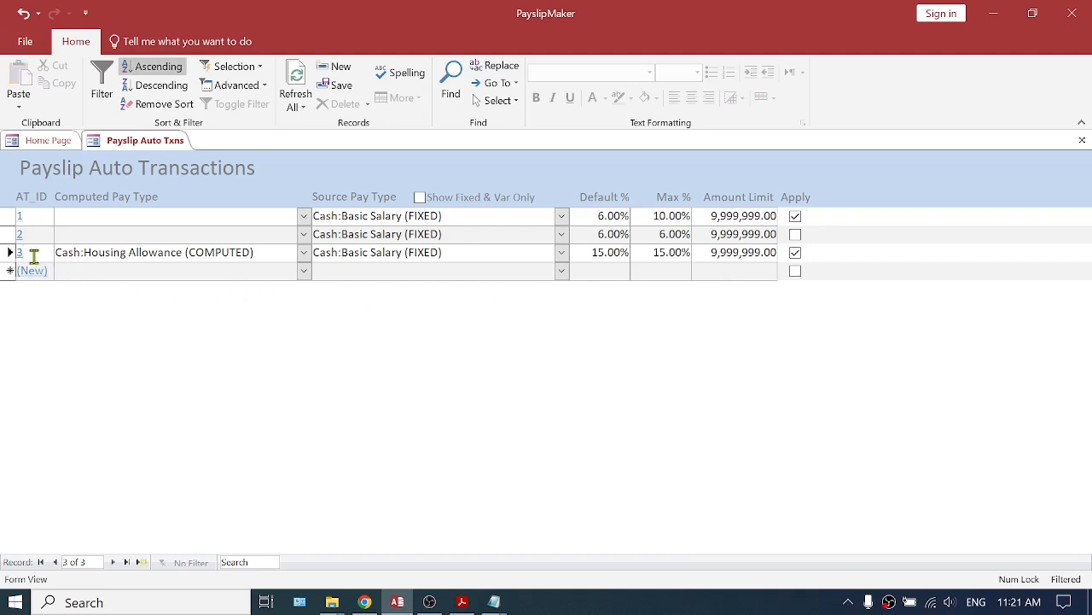
{"action": "left_click", "coordinate": [25, 253]}
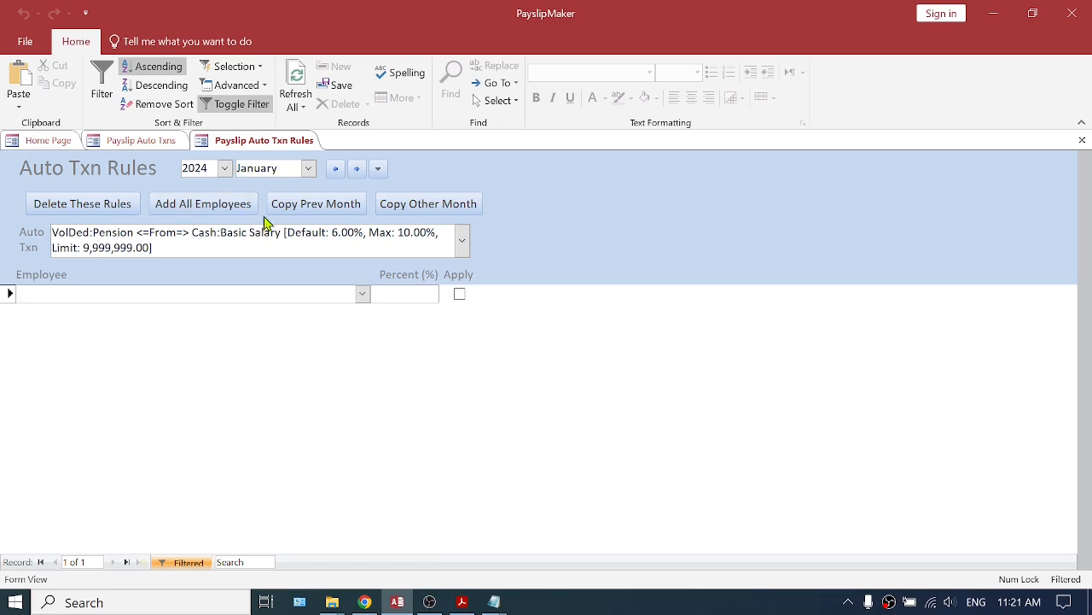
{"action": "left_click", "coordinate": [462, 241]}
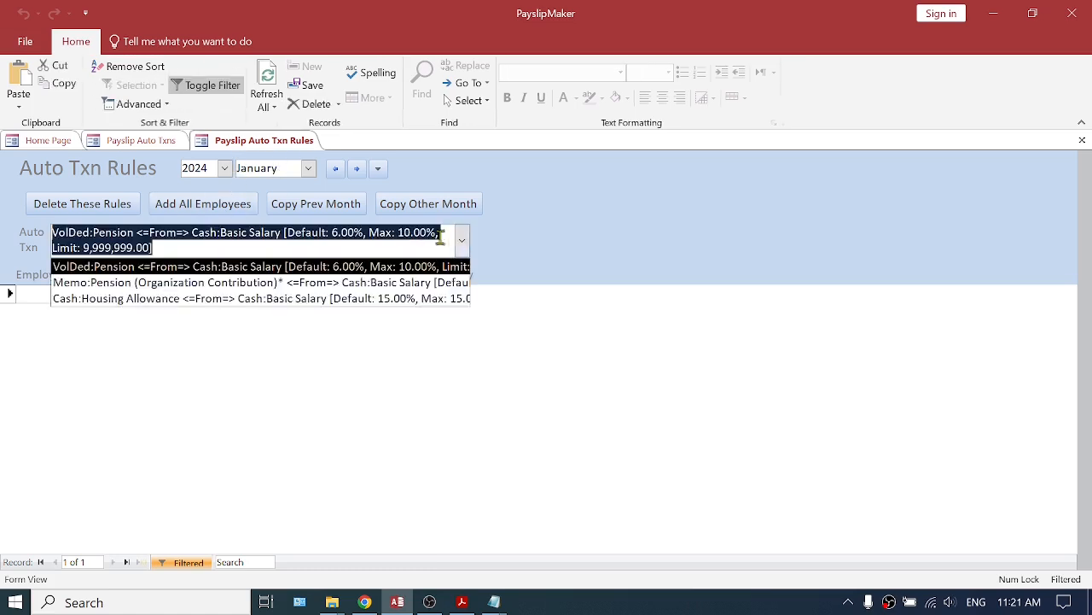
{"action": "left_click", "coordinate": [150, 301]}
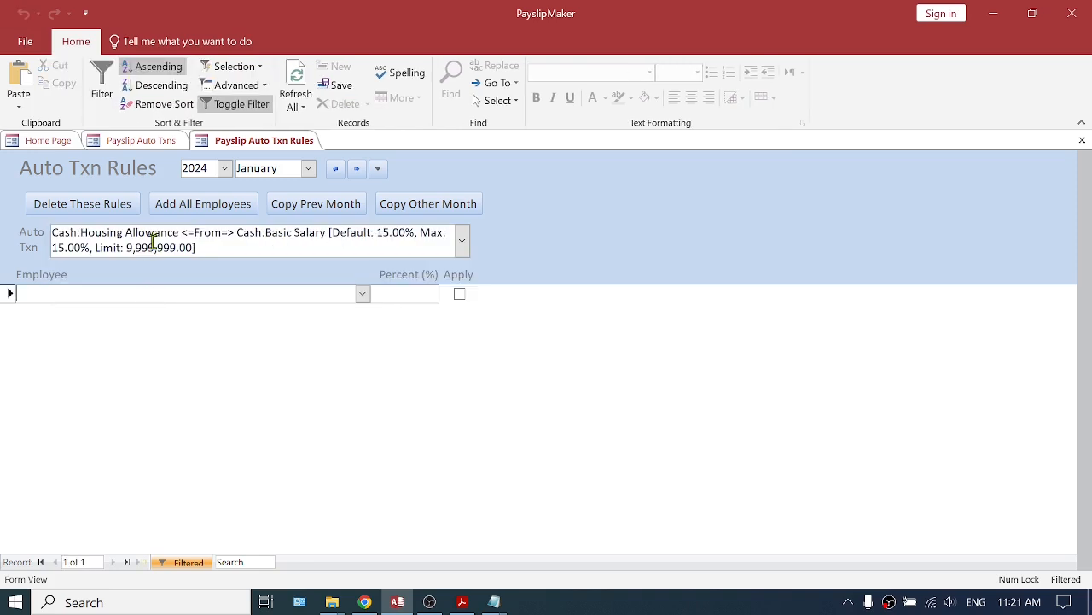
{"action": "left_click", "coordinate": [202, 213]}
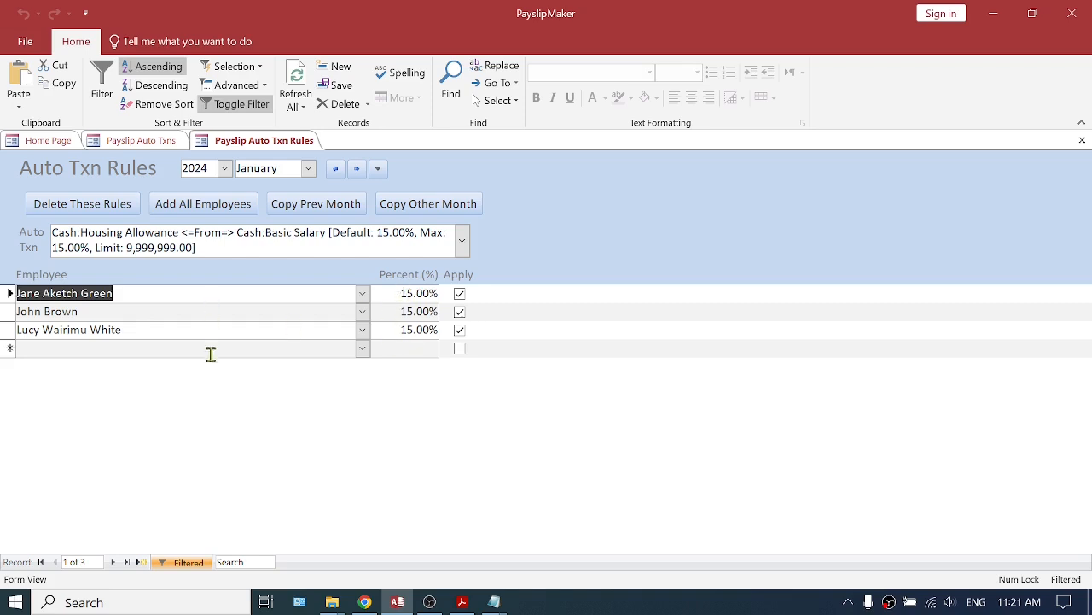
{"action": "left_click", "coordinate": [1082, 140]}
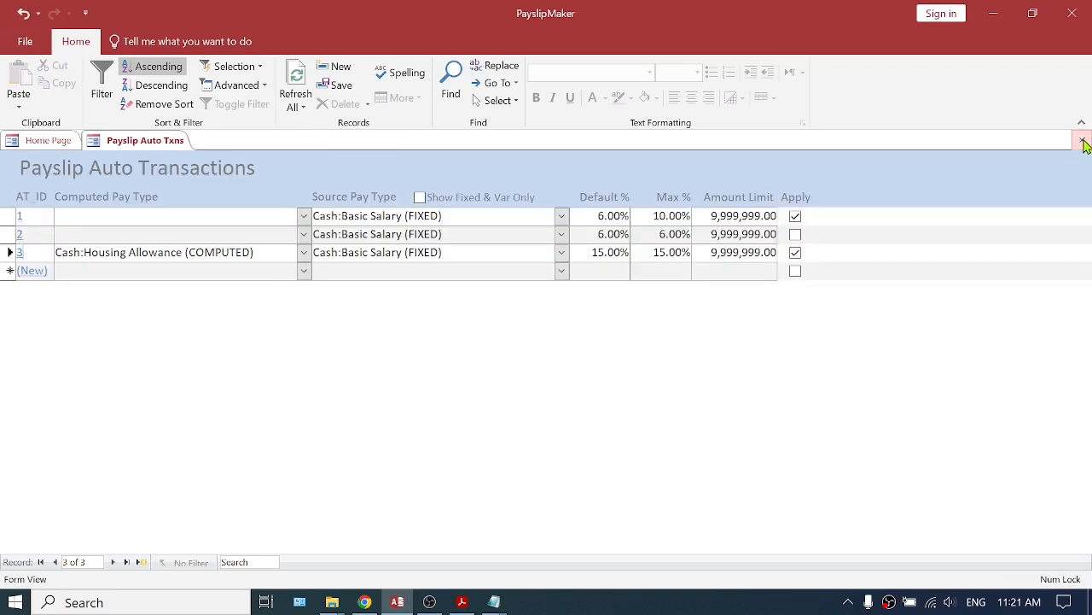
{"action": "left_click", "coordinate": [1082, 140]}
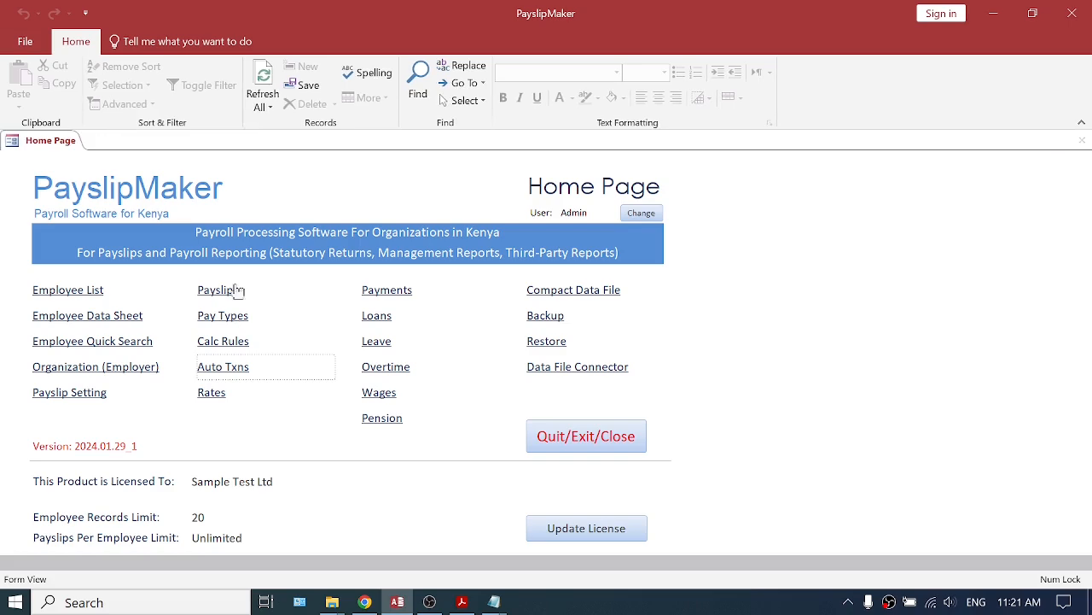
Open Payslips, process the payroll, and show complete payslips.
{"action": "left_click", "coordinate": [215, 291]}
{"action": "left_click", "coordinate": [443, 214]}
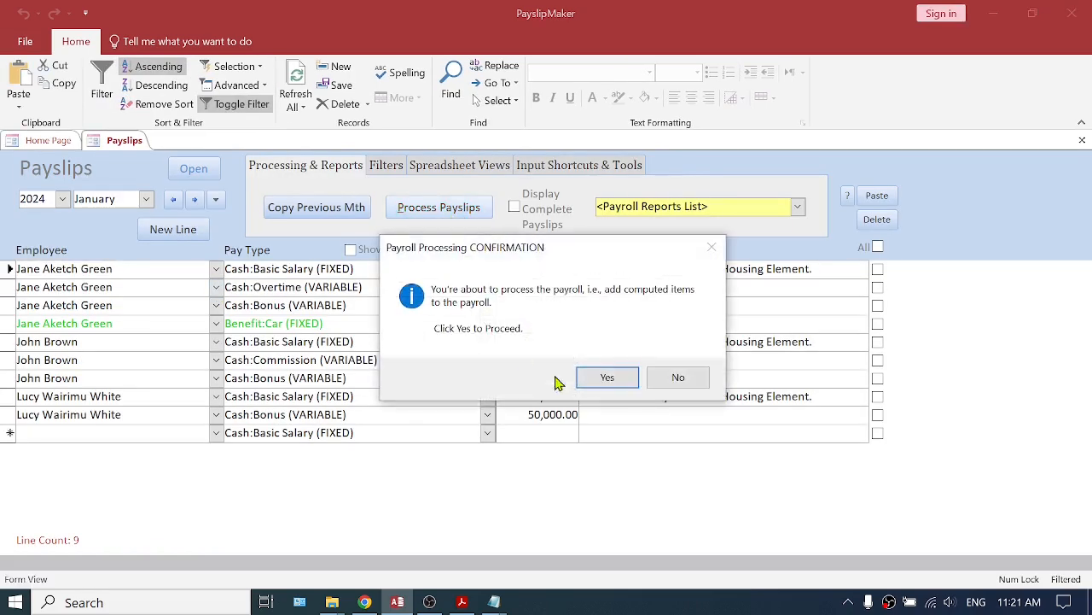
{"action": "left_click", "coordinate": [603, 378]}
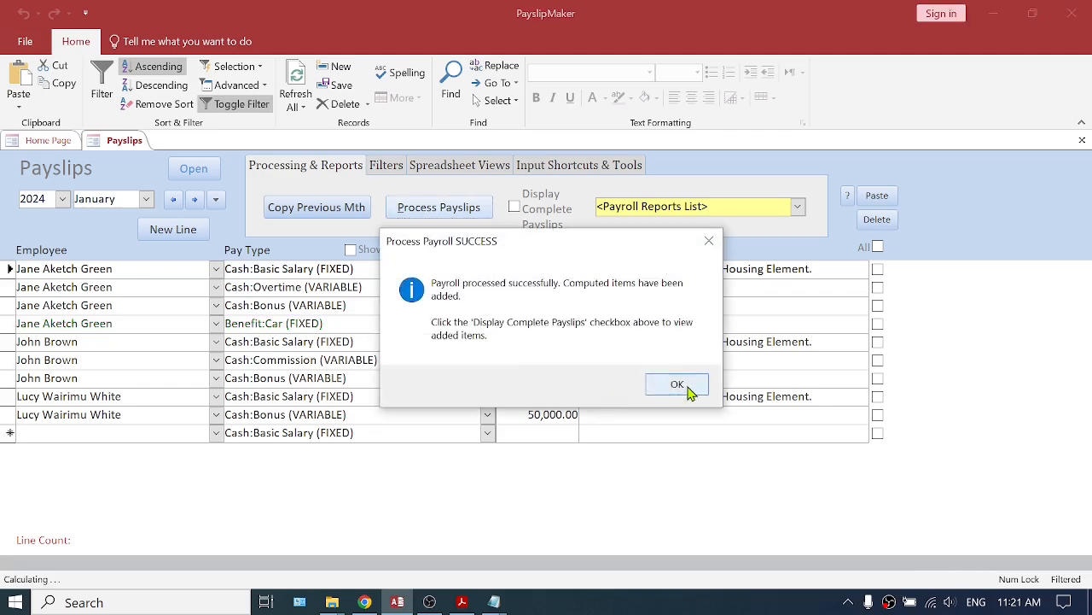
{"action": "left_click", "coordinate": [689, 385]}
{"action": "left_click", "coordinate": [522, 220]}
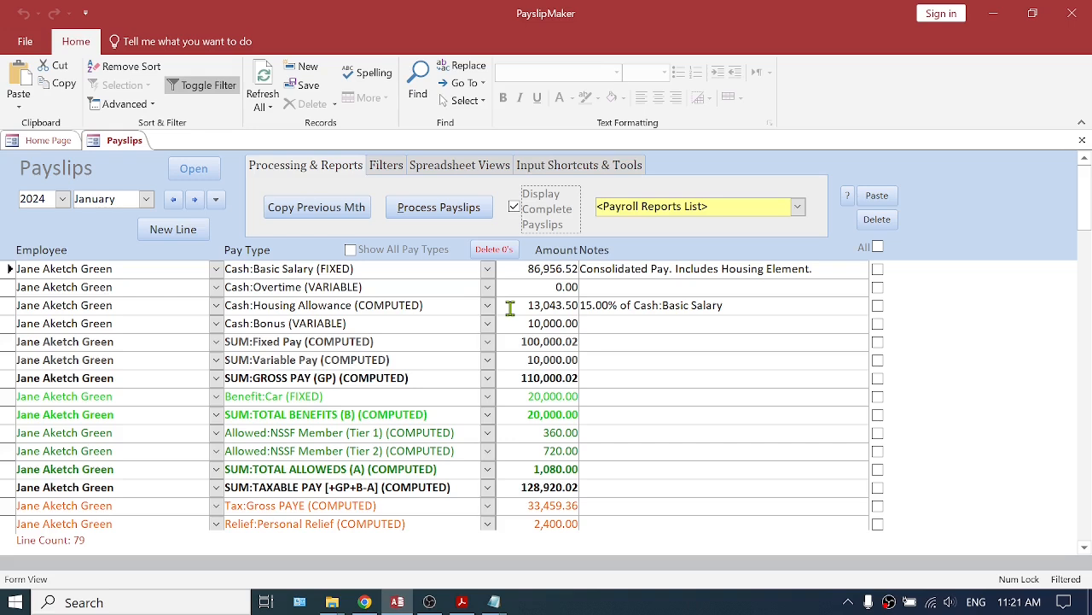
Clear the "Consolidated Pay. Includes Housing Element." note from each employee's basic salary payslip line.
{"action": "left_click_drag", "start_coordinate": [510, 308], "coordinate": [584, 308]}
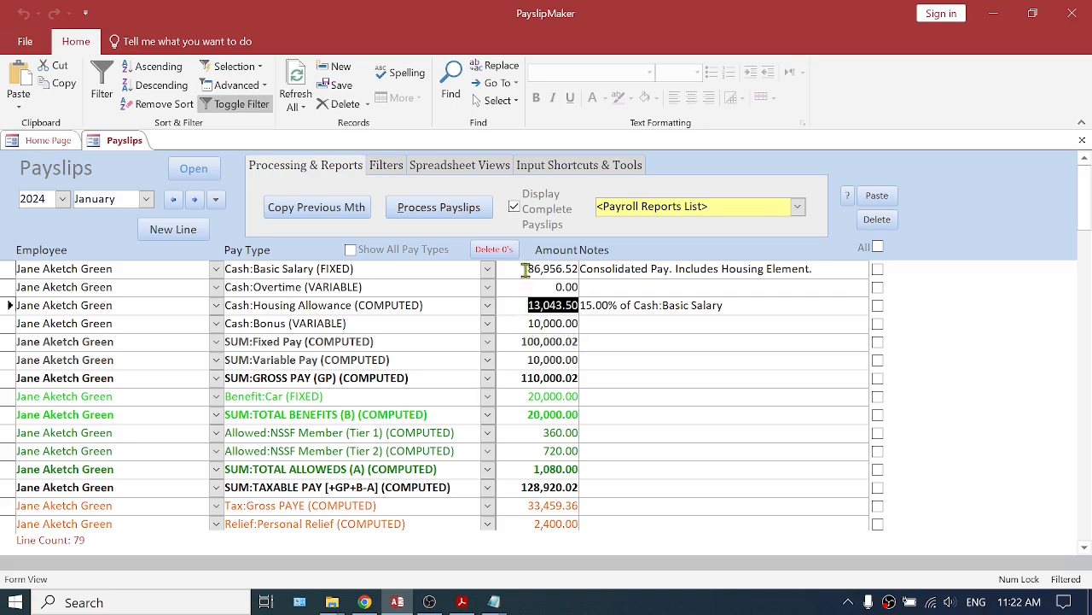
{"action": "left_click_drag", "start_coordinate": [525, 269], "coordinate": [574, 270]}
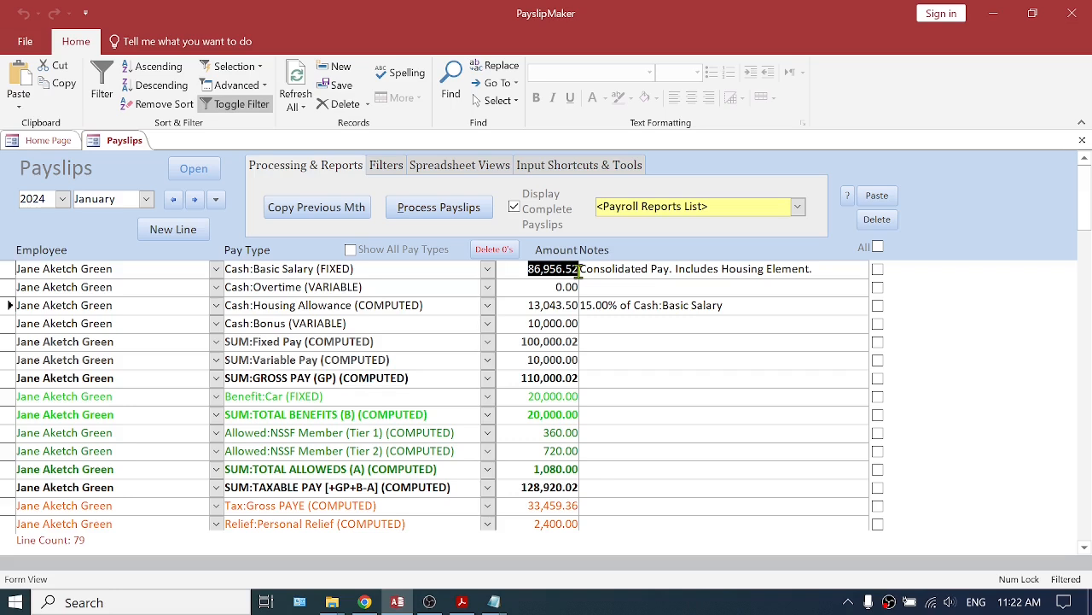
{"action": "left_click_drag", "start_coordinate": [817, 267], "coordinate": [574, 269]}
{"action": "left_click", "coordinate": [575, 269]}
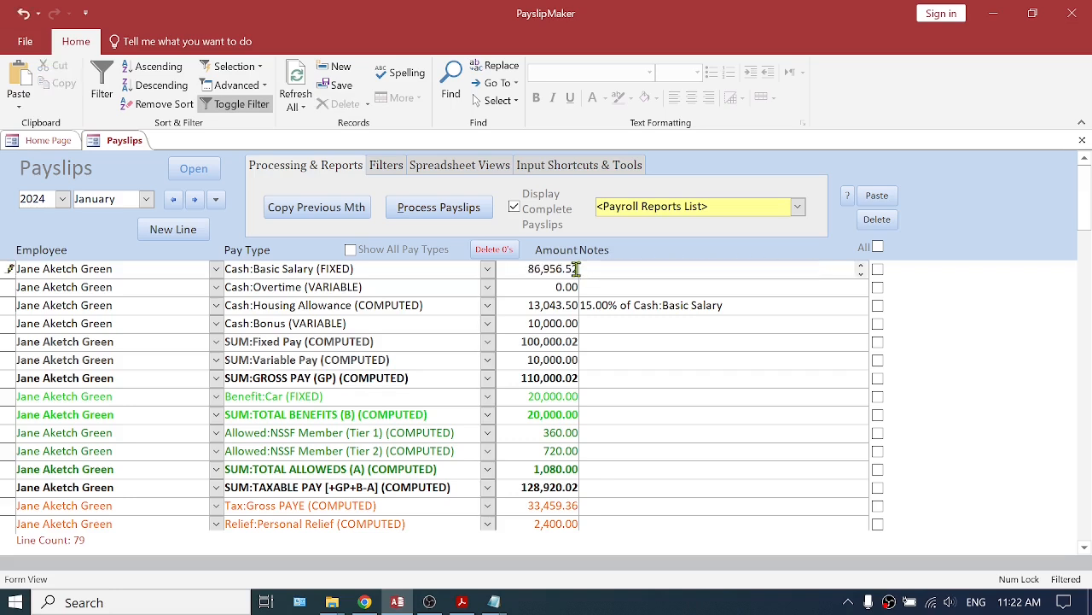
{"action": "scroll", "coordinate": [651, 342], "scroll_direction": "down", "scroll_amount": 2}
{"action": "scroll", "coordinate": [651, 342], "scroll_direction": "down", "scroll_amount": 6}
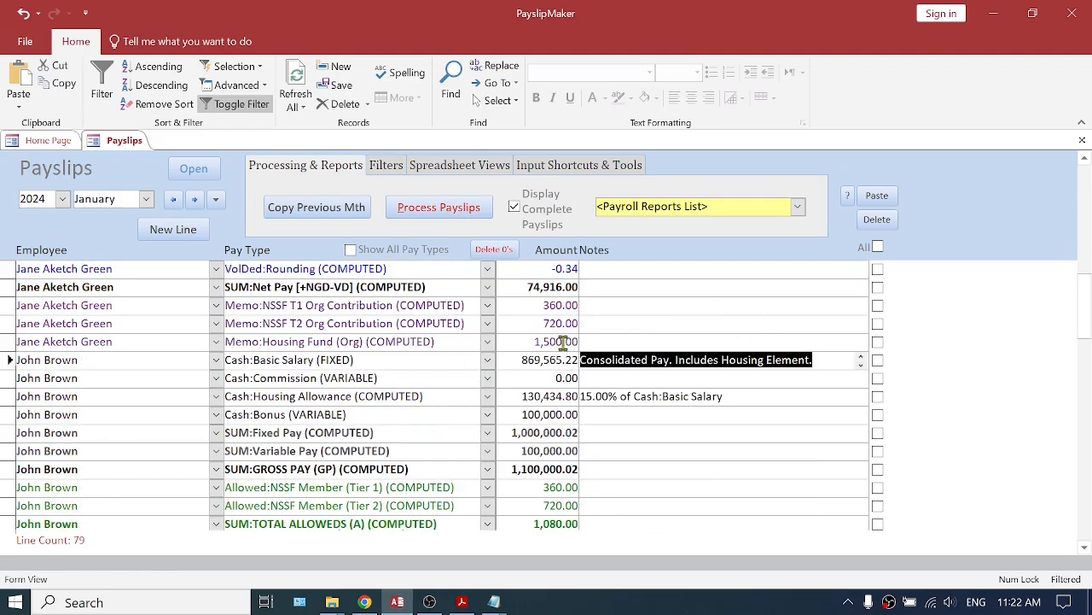
{"action": "scroll", "coordinate": [630, 388], "scroll_direction": "down", "scroll_amount": 5}
{"action": "scroll", "coordinate": [629, 387], "scroll_direction": "down", "scroll_amount": 6}
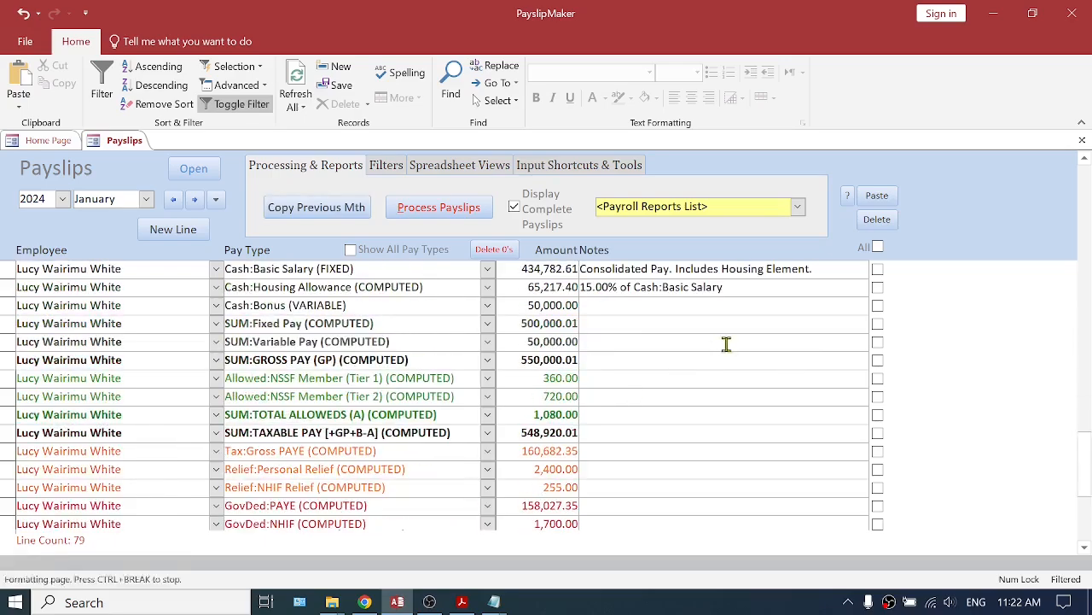
{"action": "left_click_drag", "start_coordinate": [817, 268], "coordinate": [582, 269]}
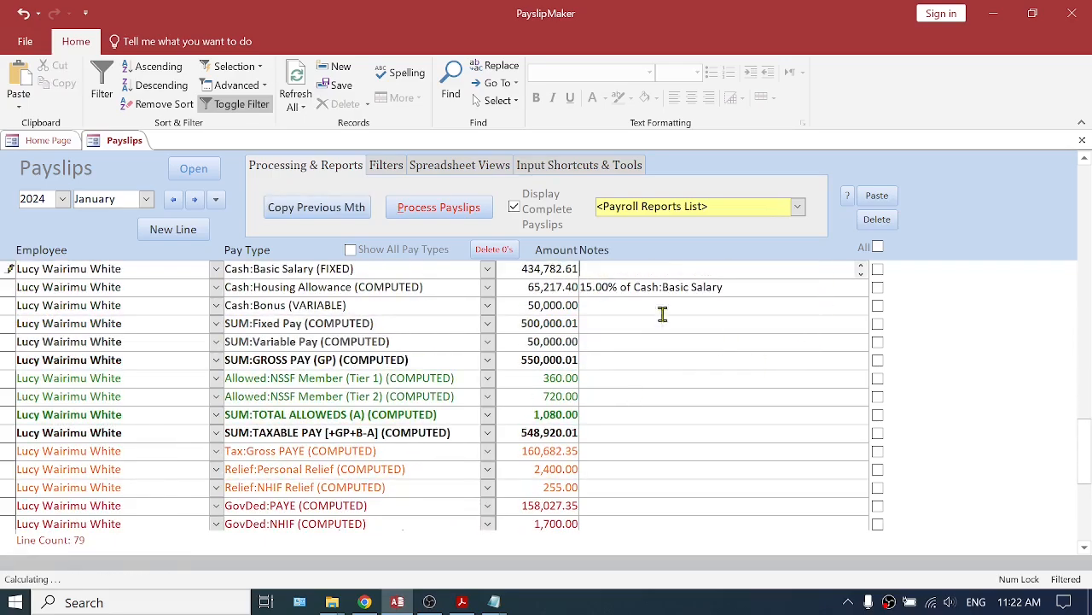
{"action": "scroll", "coordinate": [658, 327], "scroll_direction": "up", "scroll_amount": 10}
{"action": "scroll", "coordinate": [655, 334], "scroll_direction": "up", "scroll_amount": 8}
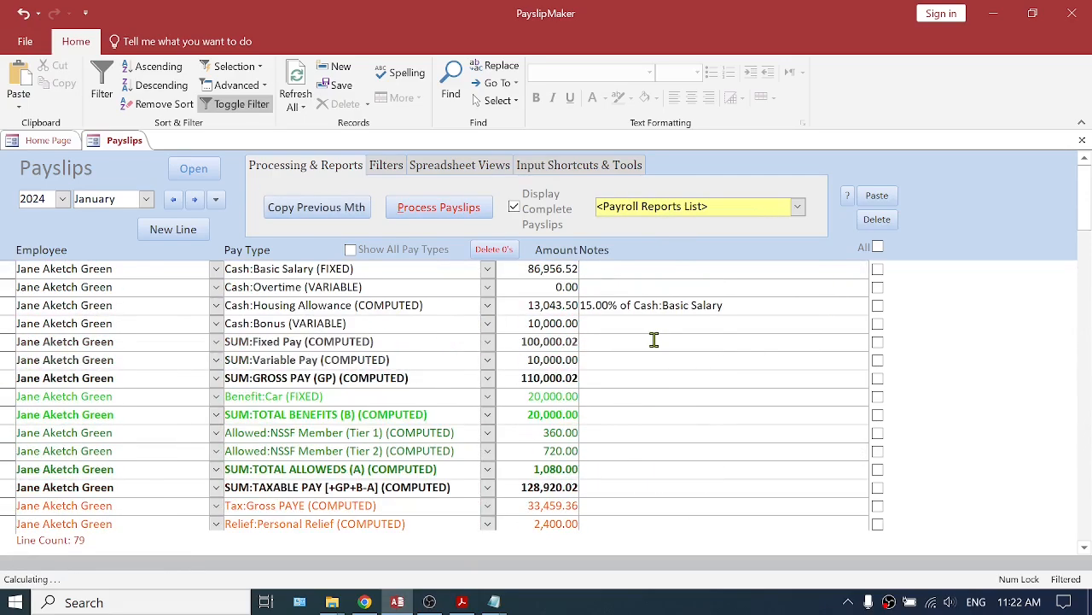
Review the basic salary, housing allowance and fixed pay amounts on each employee's payslip.
{"action": "left_click", "coordinate": [520, 272]}
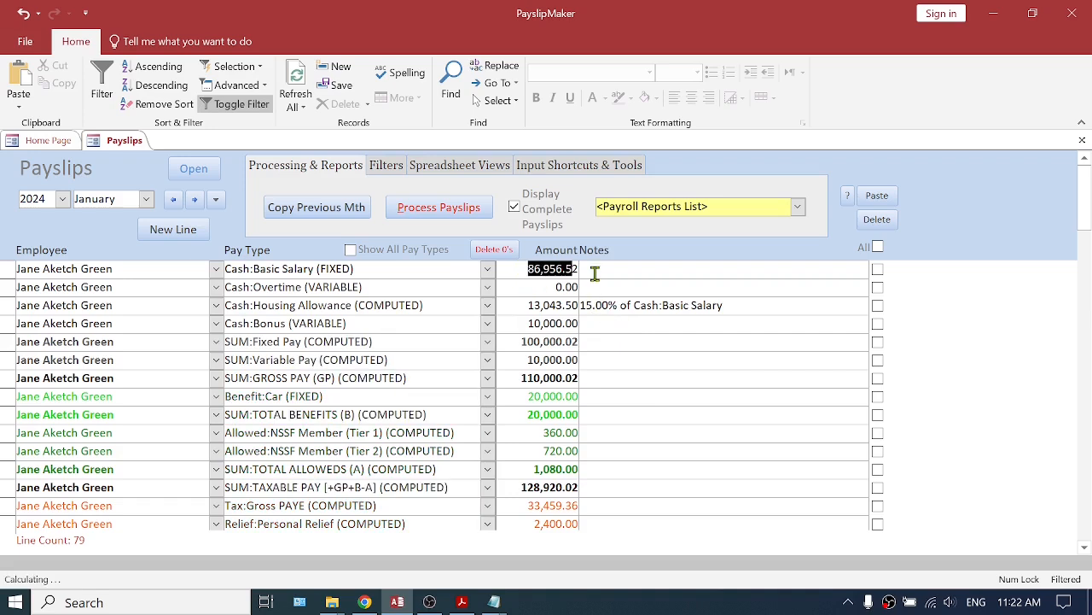
{"action": "left_click", "coordinate": [523, 306]}
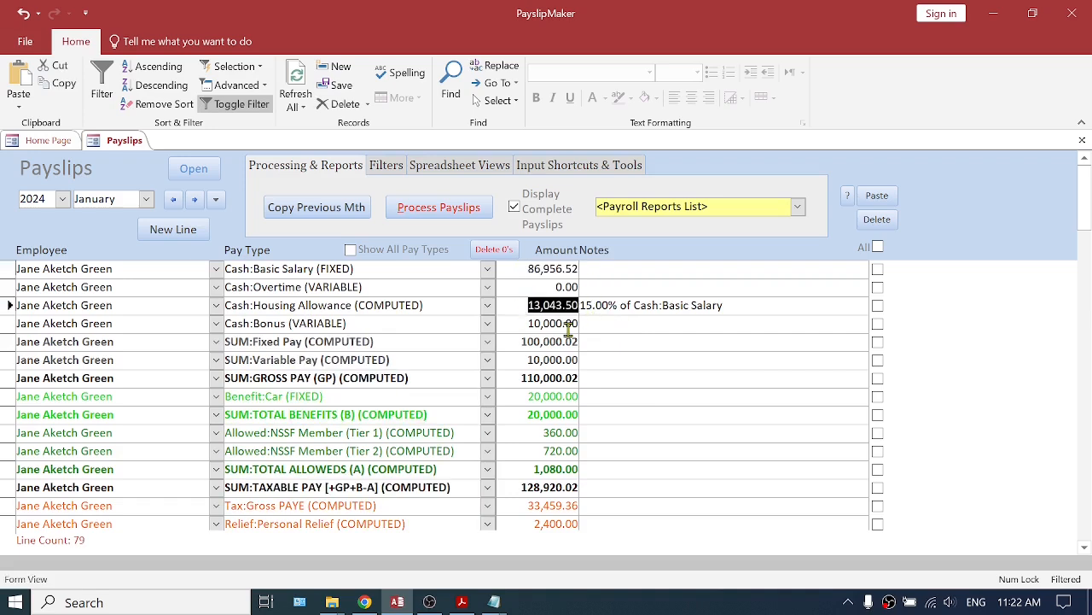
{"action": "left_click", "coordinate": [517, 343]}
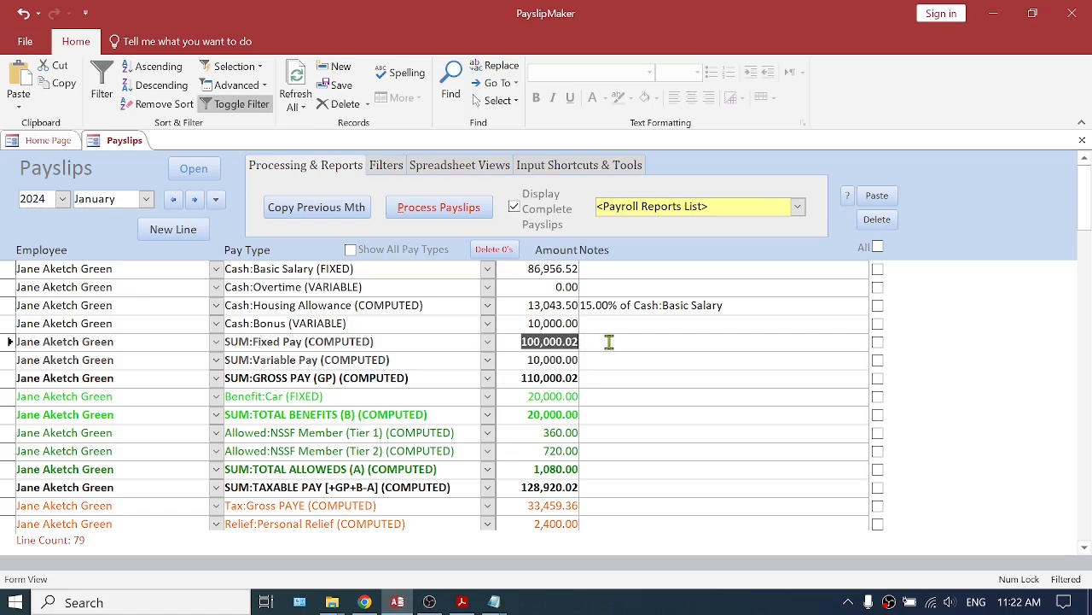
{"action": "scroll", "coordinate": [688, 338], "scroll_direction": "down", "scroll_amount": 9}
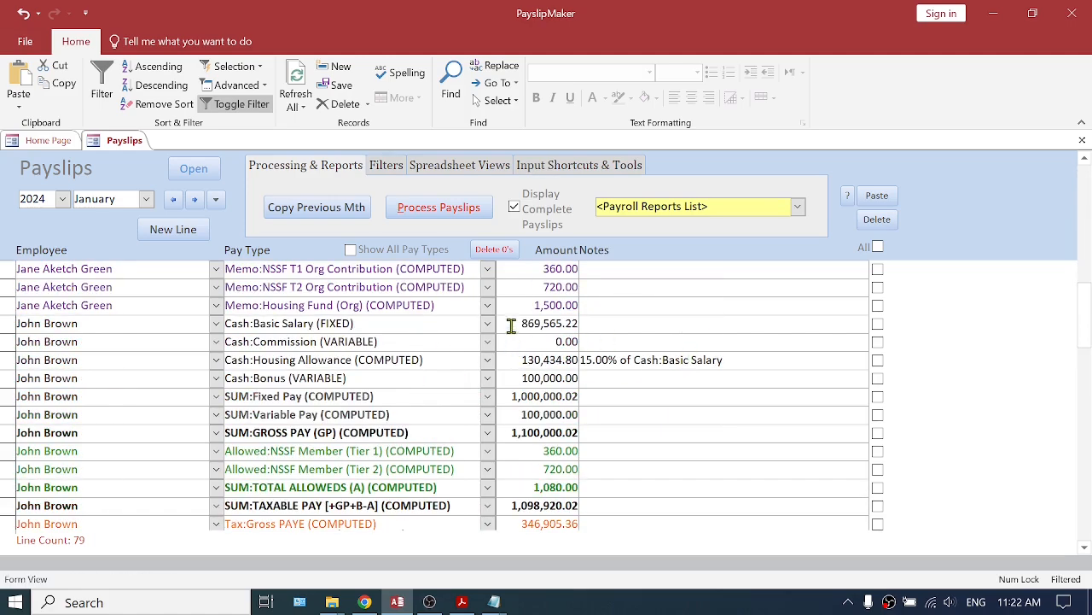
{"action": "left_click", "coordinate": [511, 326]}
{"action": "left_click", "coordinate": [519, 360]}
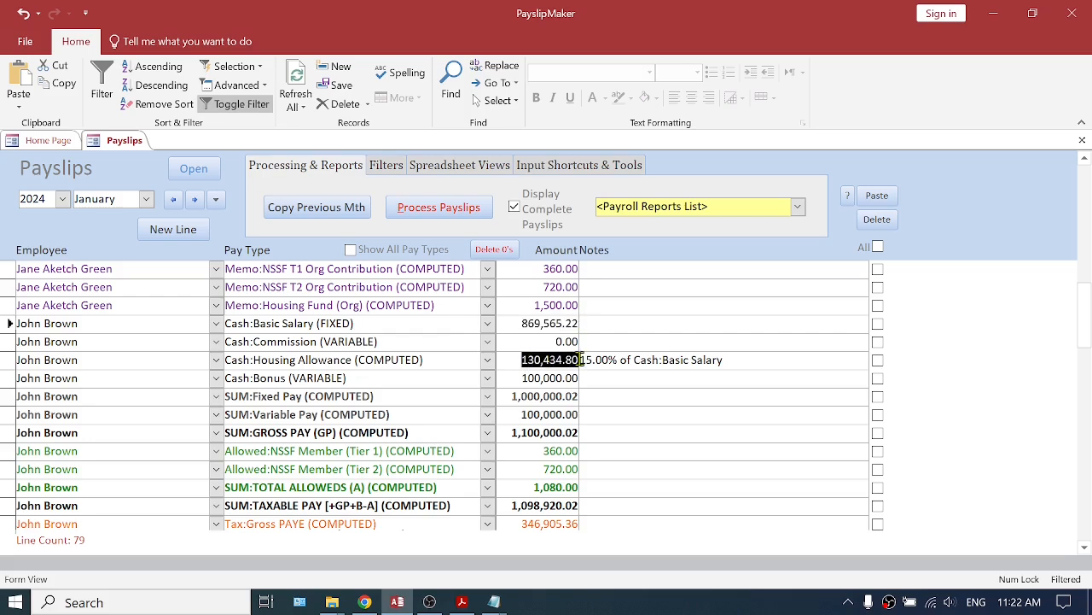
{"action": "left_click", "coordinate": [512, 396]}
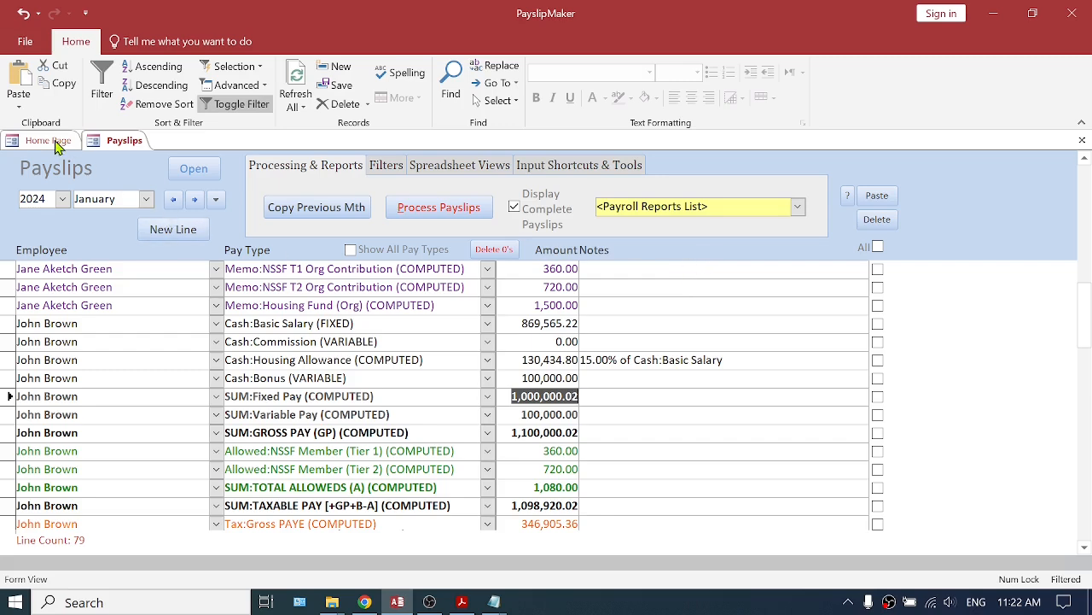
{"action": "scroll", "coordinate": [628, 343], "scroll_direction": "up", "scroll_amount": 9}
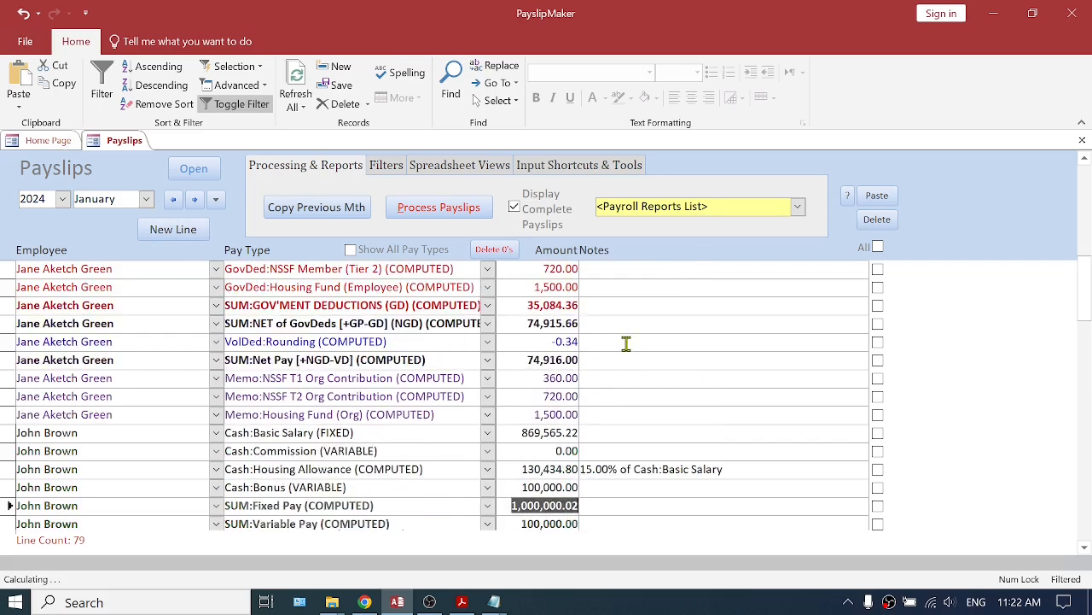